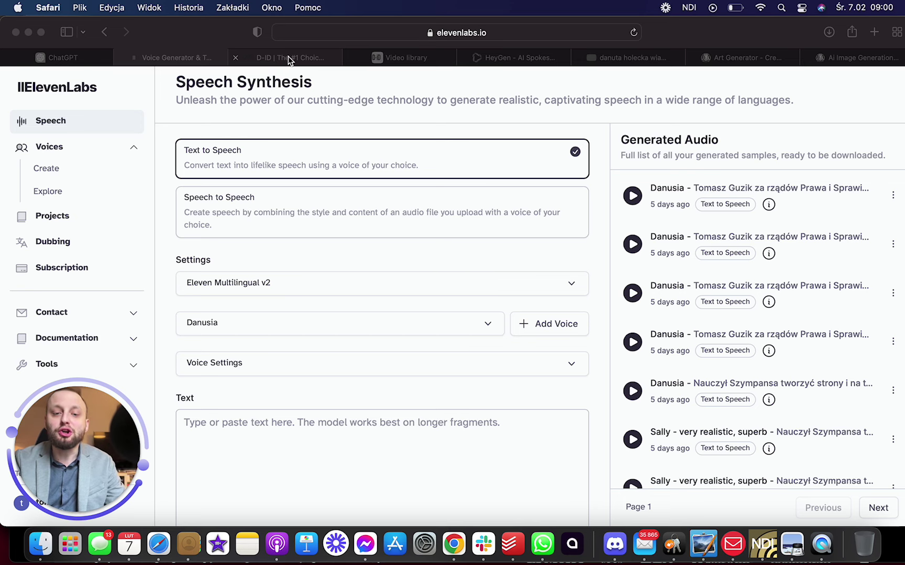
Search Google for "danuta holecka" in a new browser tab and show the image results
click(897, 32)
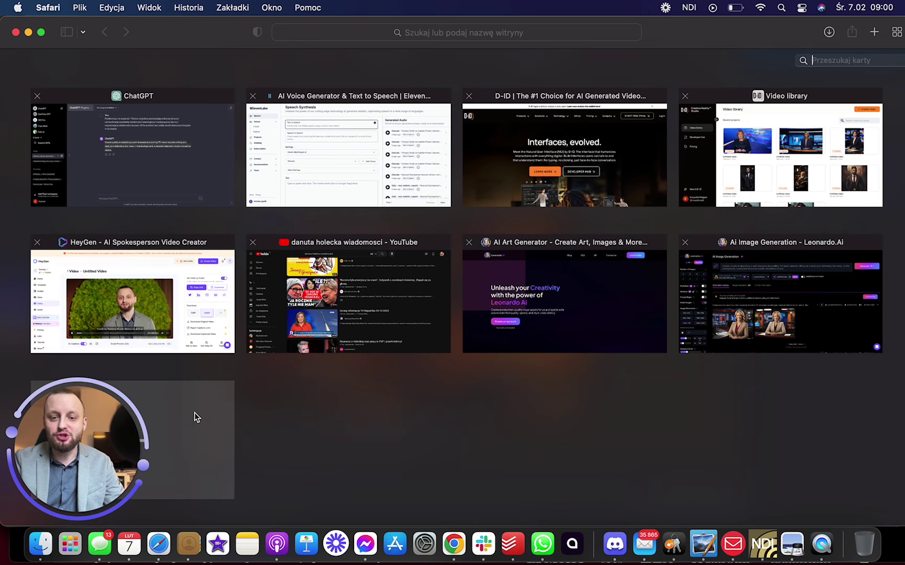
click(200, 414)
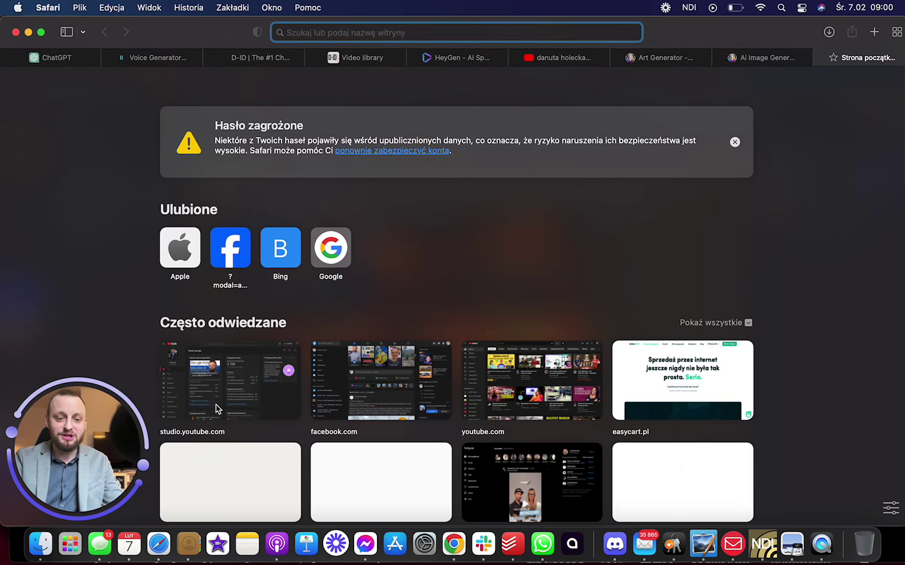
text(danuta)
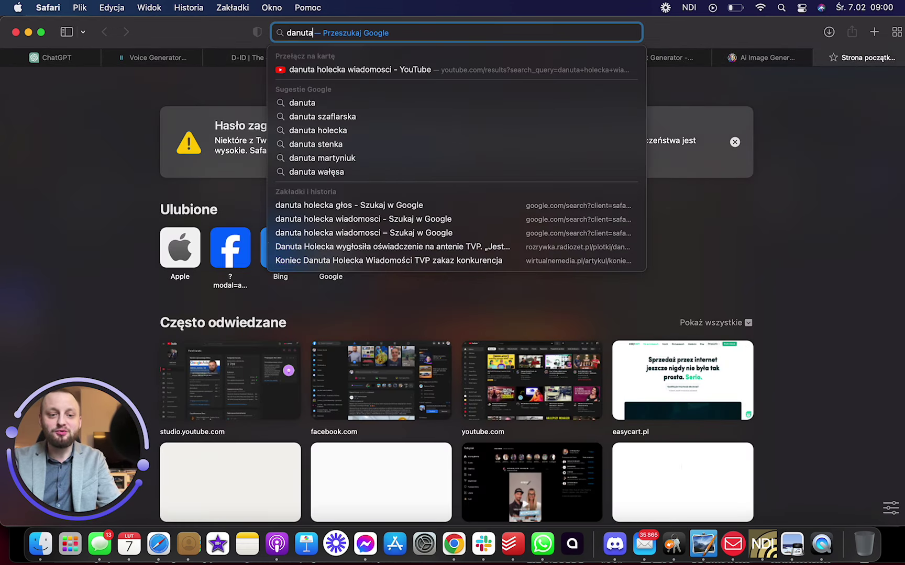
text( holecka)
key(Return)
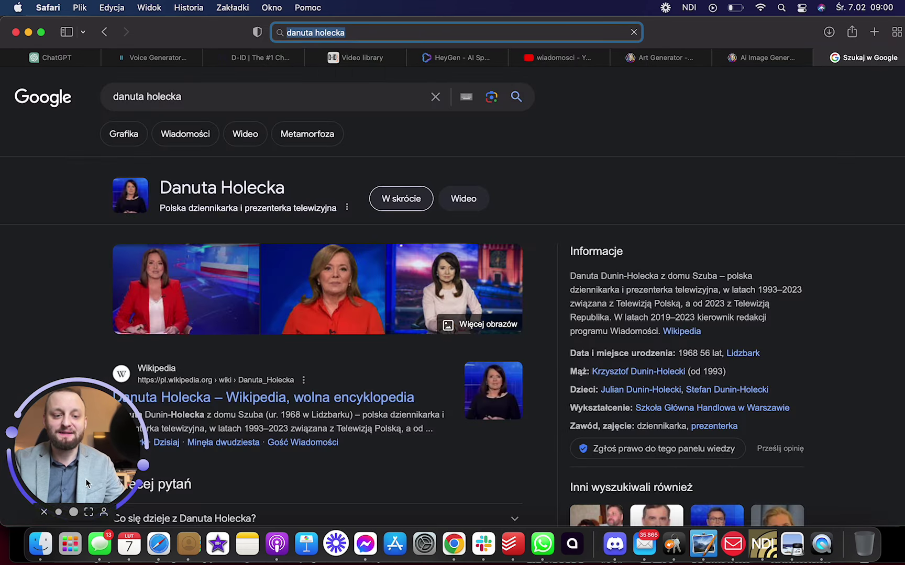
click(139, 136)
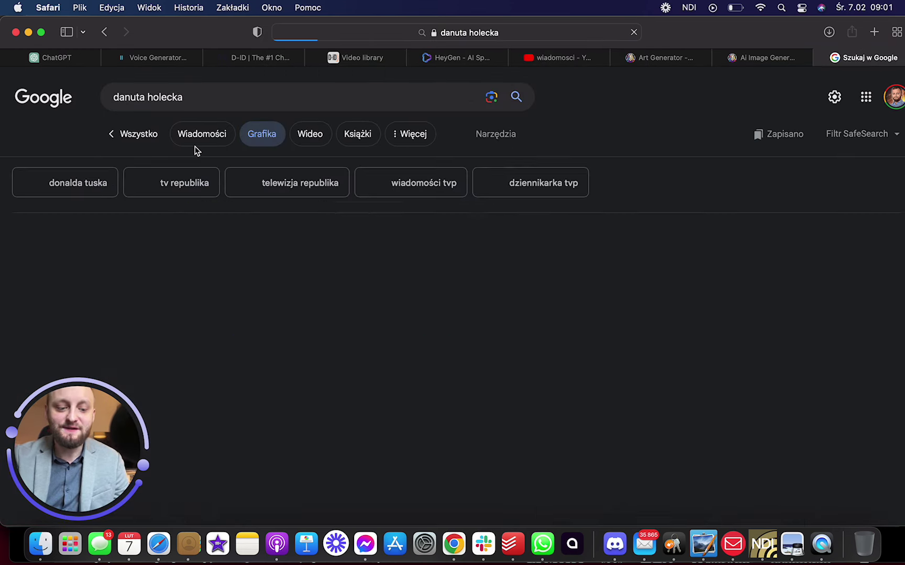
Browse the image results and open the Onet Kultura preview of the presenter in a burgundy blouse at the news desk
scroll(526, 272, down, 3)
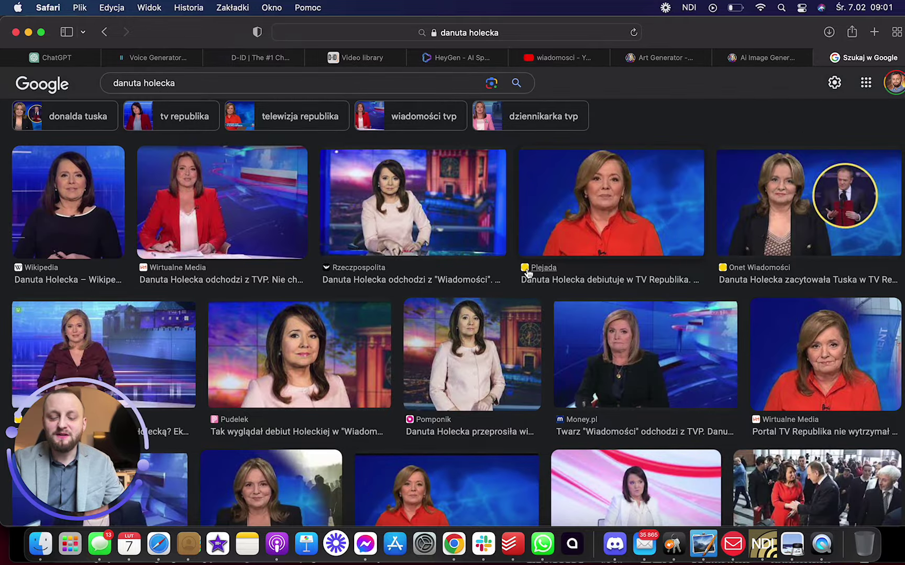
scroll(528, 273, down, 10)
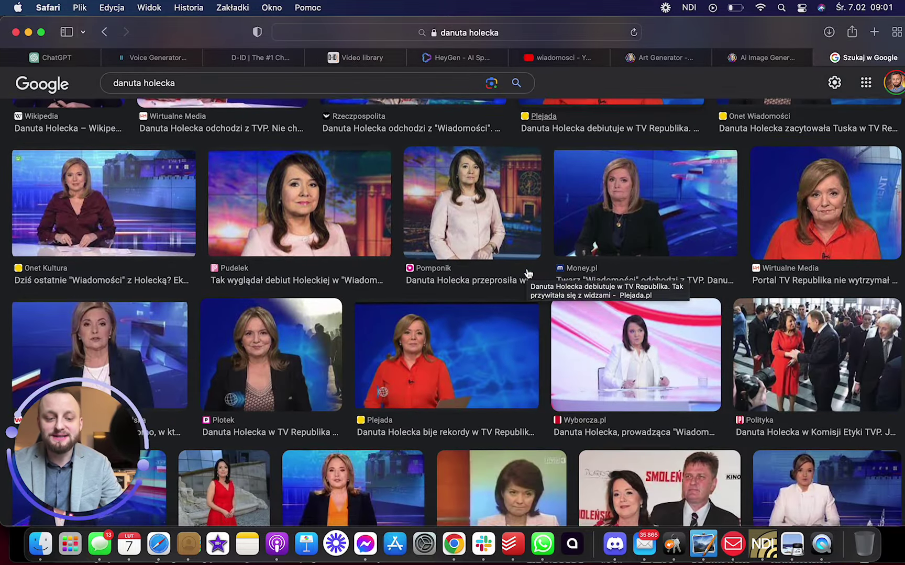
scroll(528, 273, up, 5)
scroll(527, 273, down, 11)
scroll(528, 274, up, 12)
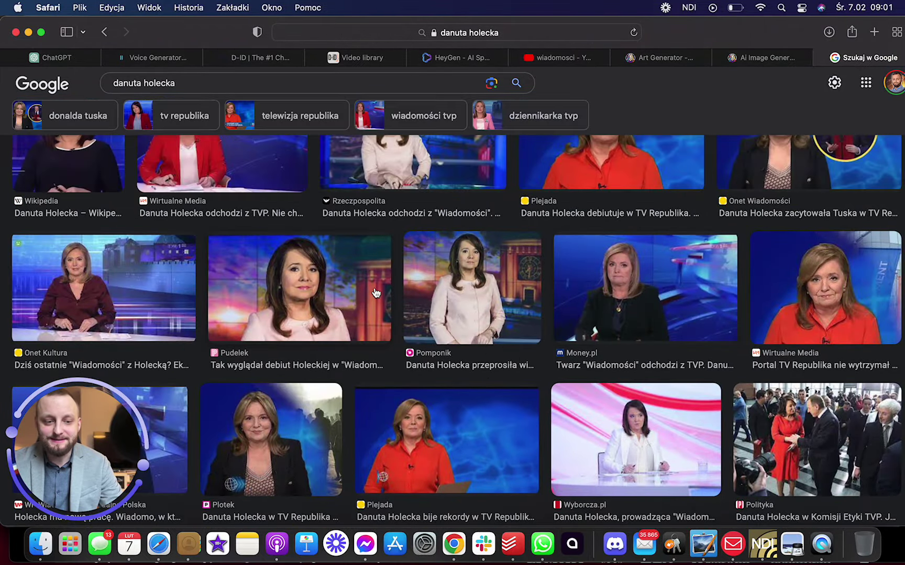
scroll(376, 292, up, 4)
scroll(361, 285, down, 9)
click(106, 170)
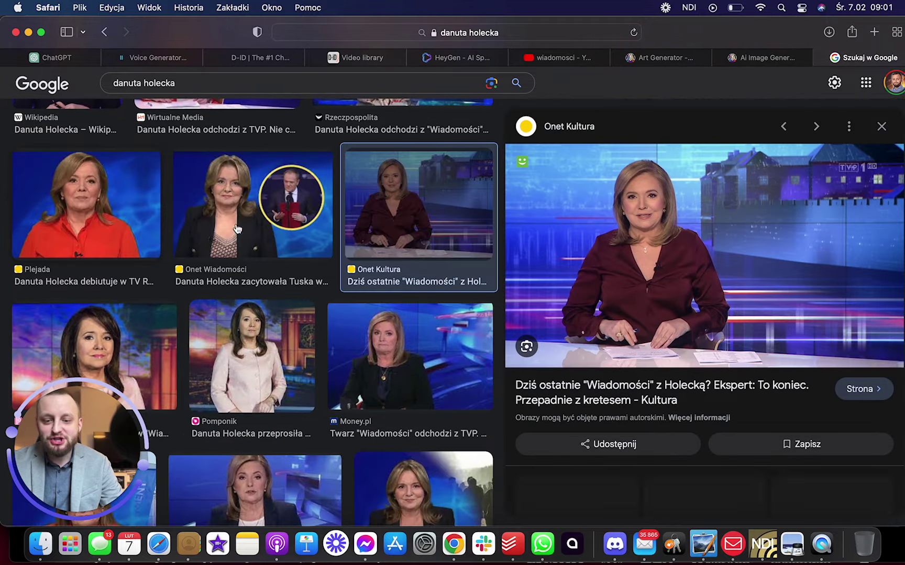
scroll(753, 309, down, 1)
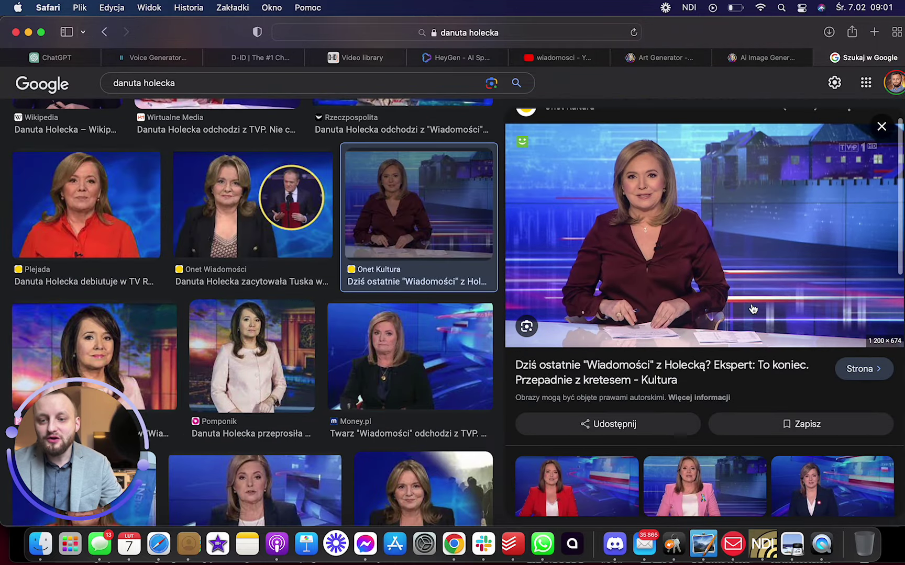
scroll(753, 309, up, 1)
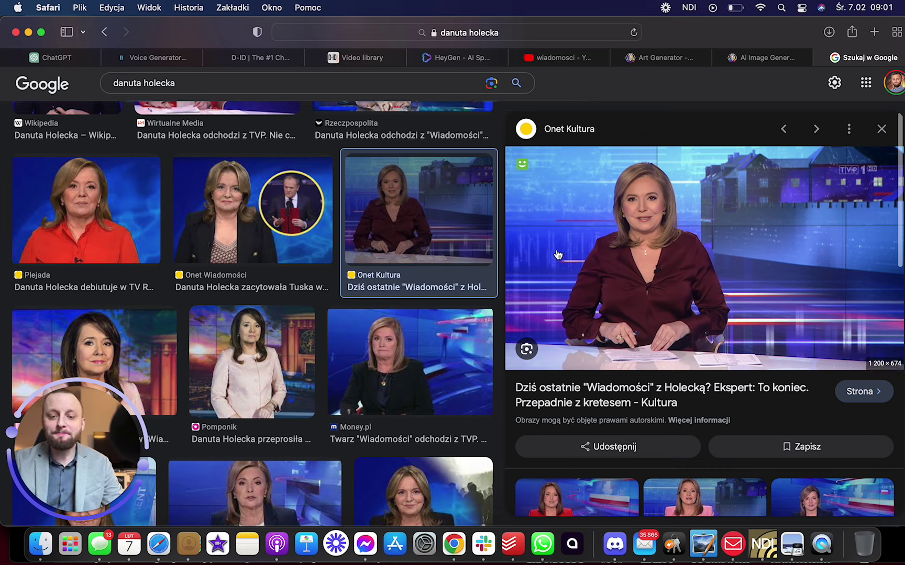
Capture a screenshot of only the enlarged Onet Kultura image, fitting the selection area to the picture's edges
key(super+shift+5)
drag(510, 224, 623, 317)
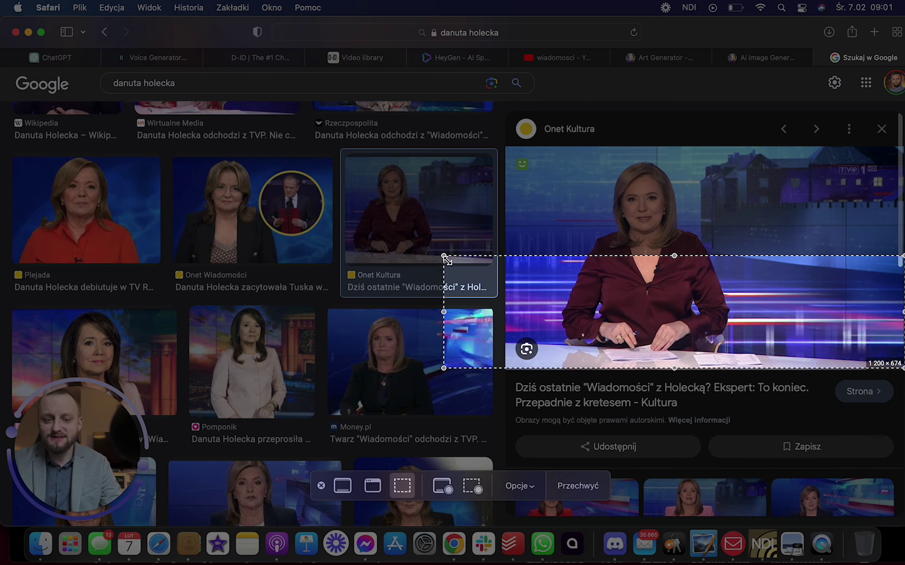
drag(443, 256, 508, 261)
drag(694, 261, 686, 151)
drag(902, 243, 895, 242)
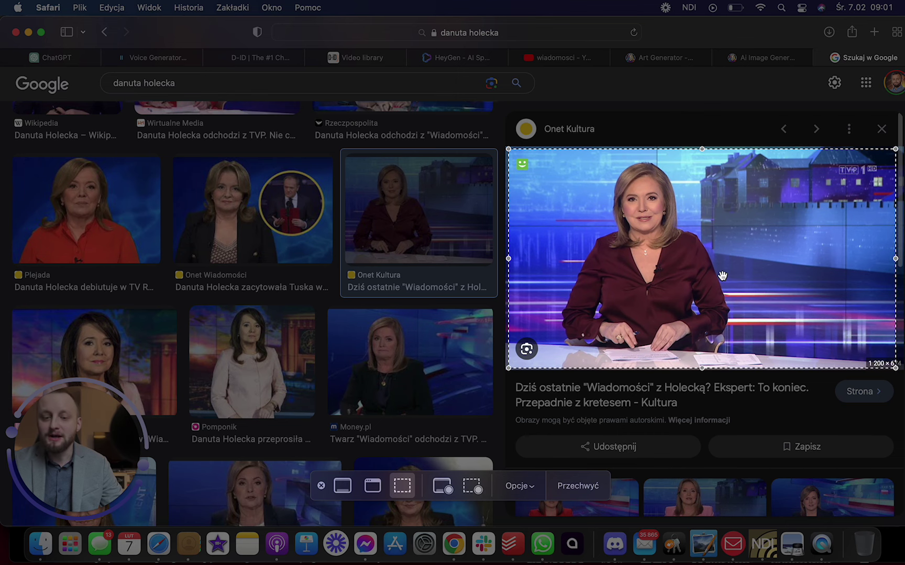
click(578, 485)
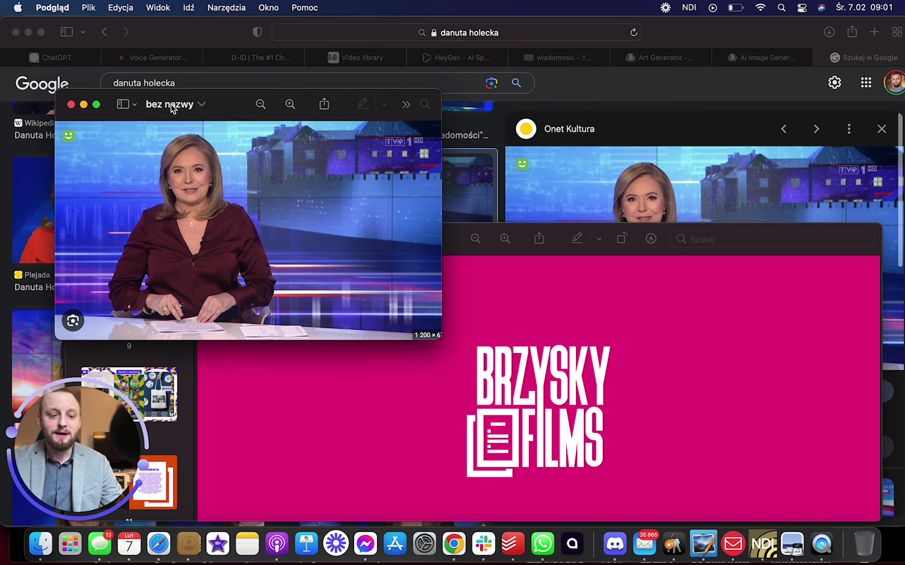
Name the untitled screenshot danutaholeckawiadomosci, keep it in the Preview iCloud folder, and check its save details
click(171, 104)
text(danutaholeckawiado)
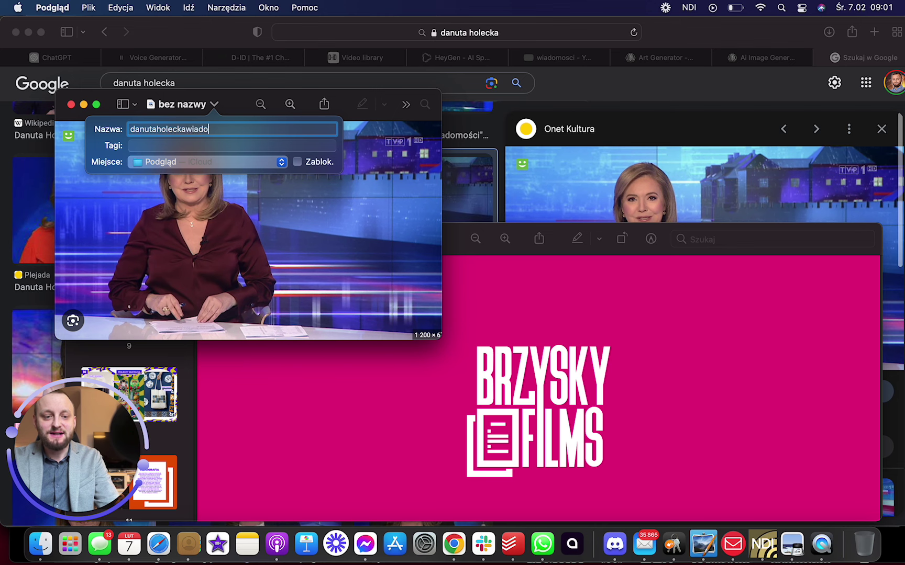
key(Return)
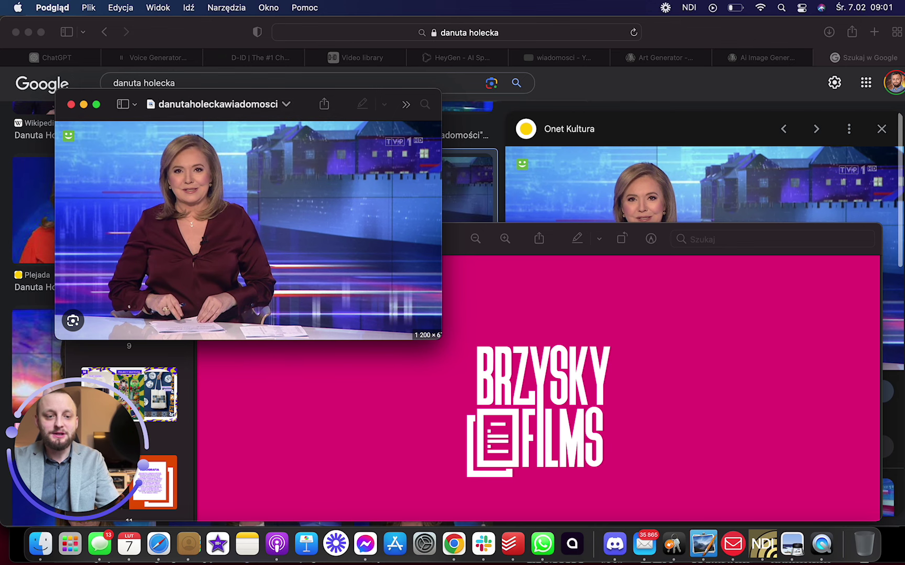
click(183, 104)
click(731, 255)
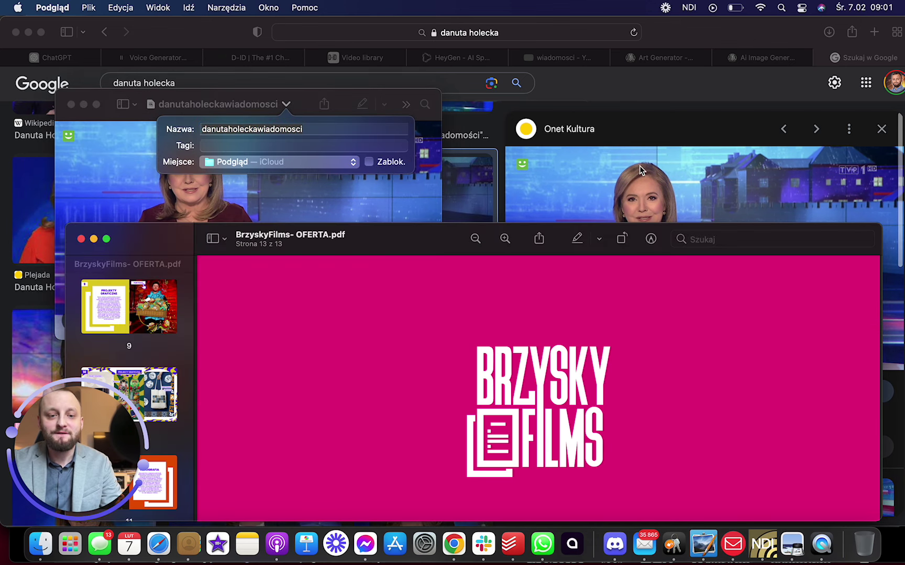
Look over the D-ID homepage and start a new video from the Creative Reality Studio video library
click(260, 57)
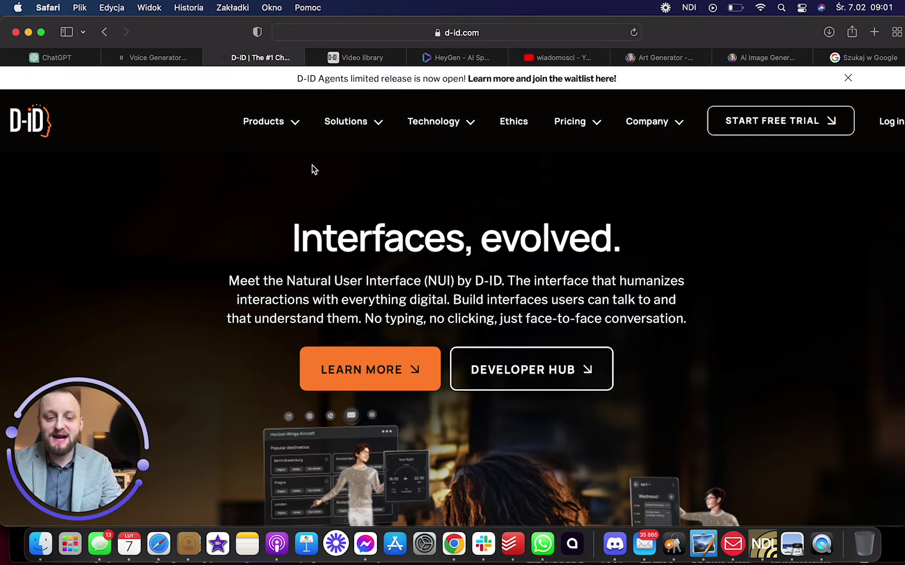
scroll(312, 165, down, 5)
scroll(311, 165, down, 10)
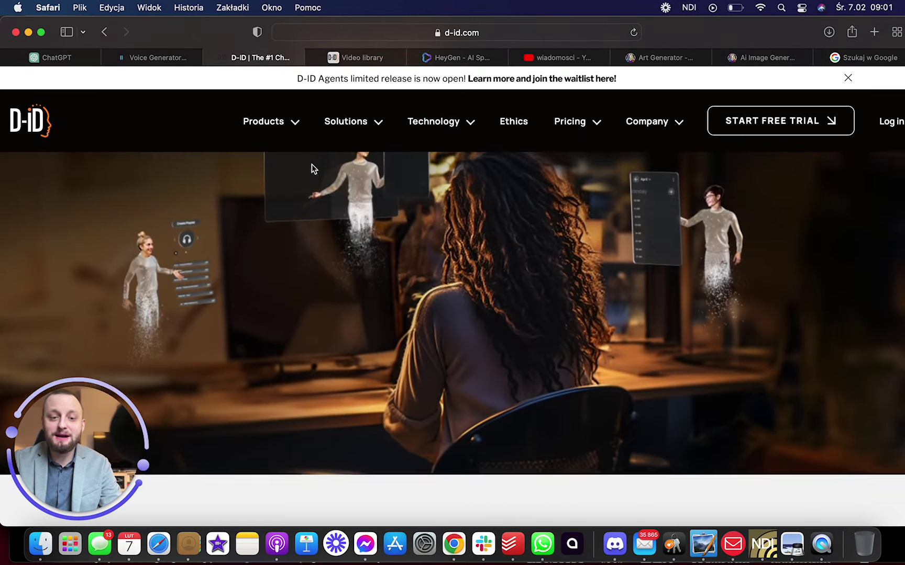
scroll(312, 165, down, 5)
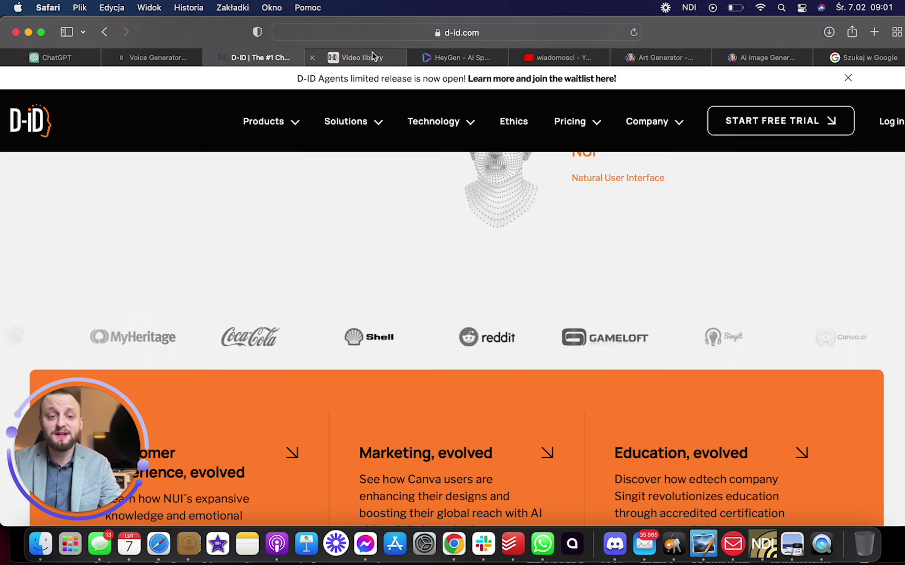
click(365, 59)
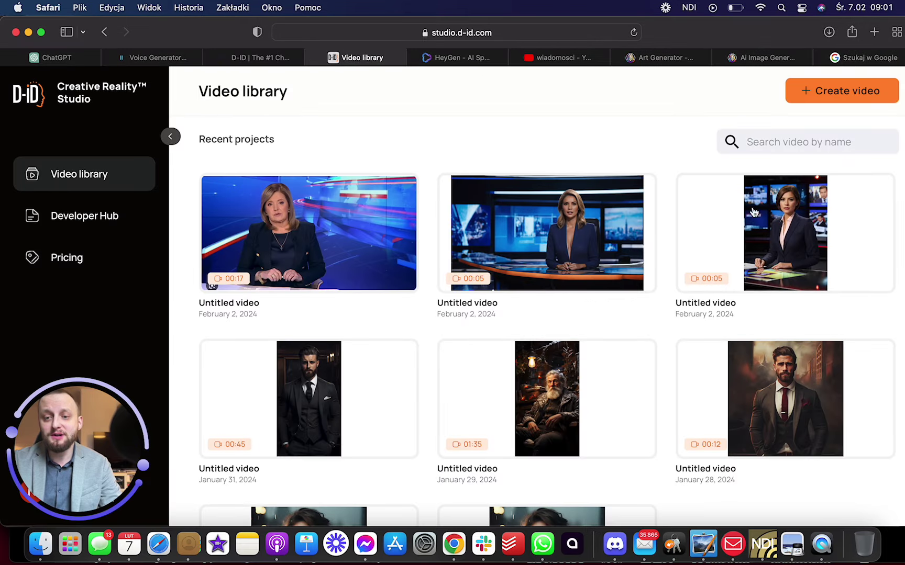
click(849, 99)
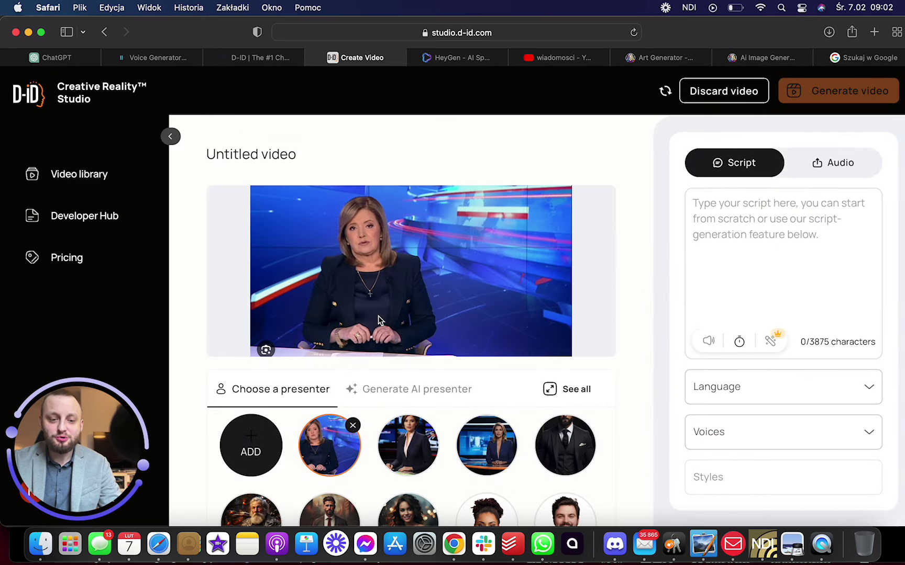
Add a custom presenter to the video by finding and uploading the danutaholeckawiadomosci image
mouse_move(262, 458)
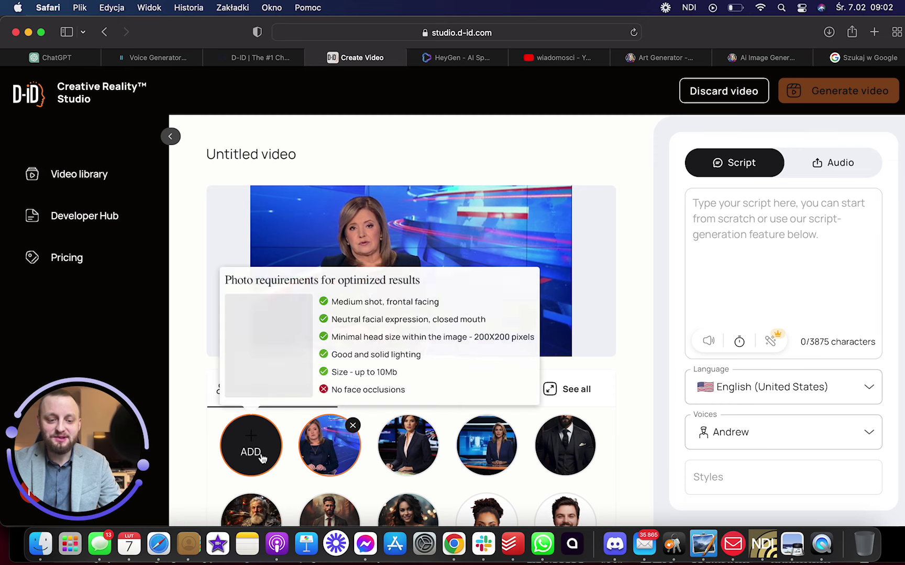
click(260, 457)
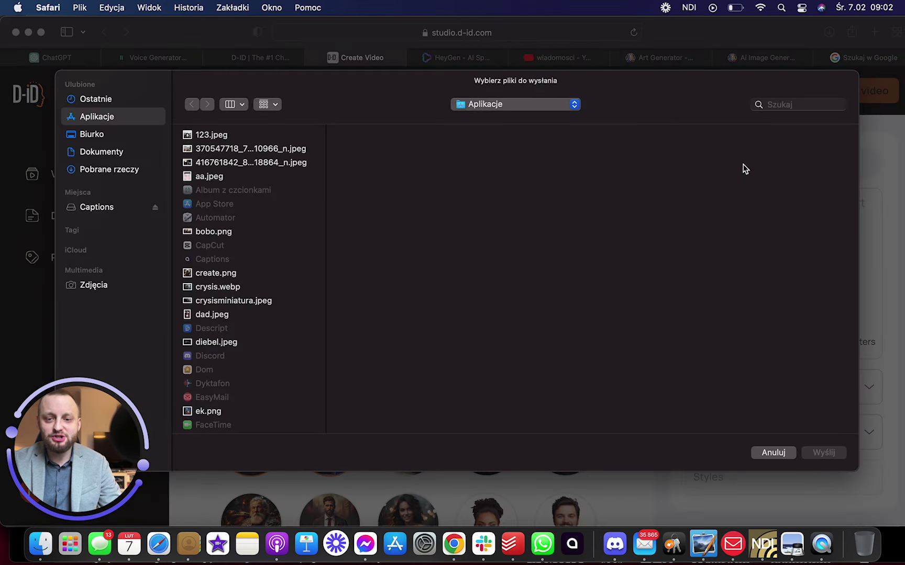
click(787, 105)
text(danutaholeckawiadomosci)
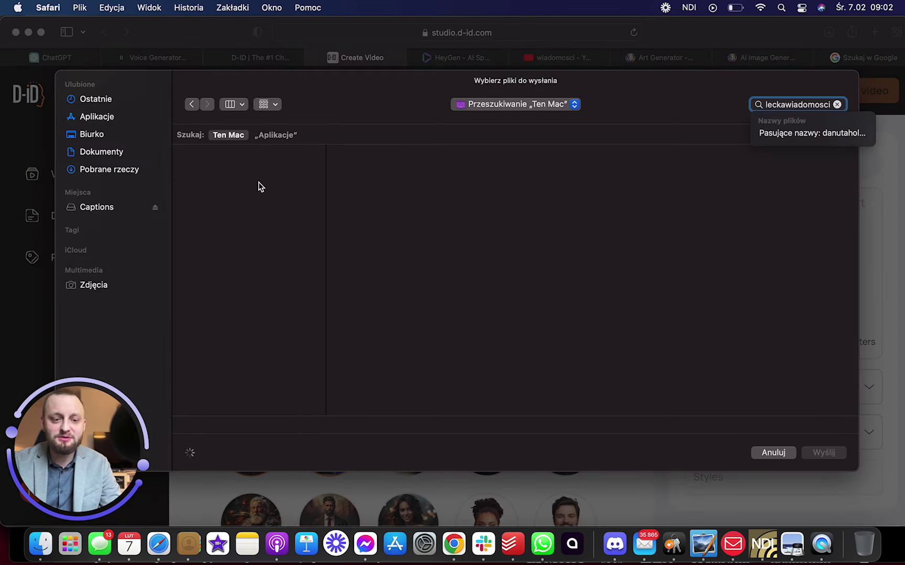
click(273, 176)
click(824, 453)
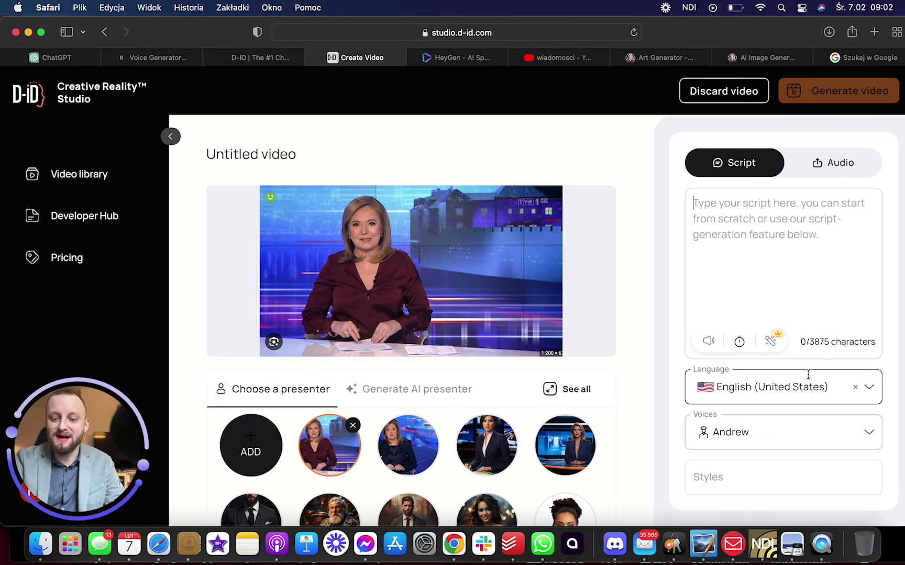
Look through the built-in voices without choosing one and switch the video's speech source from script to uploaded audio
click(796, 432)
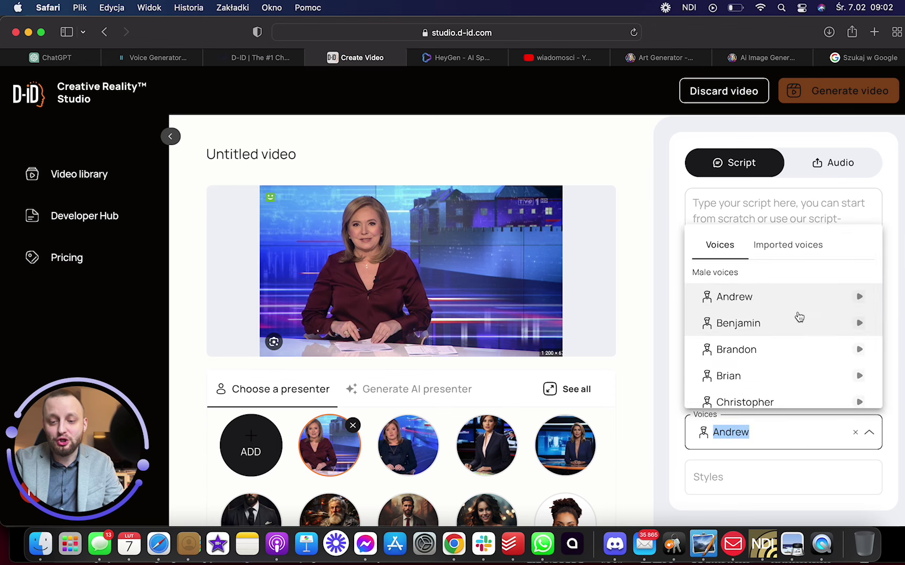
scroll(797, 329, down, 10)
scroll(798, 317, down, 2)
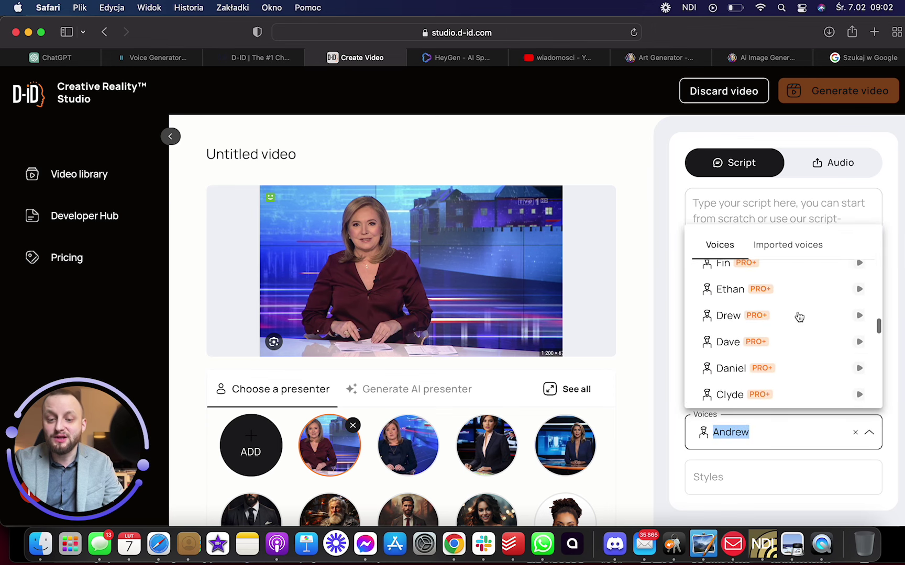
click(632, 259)
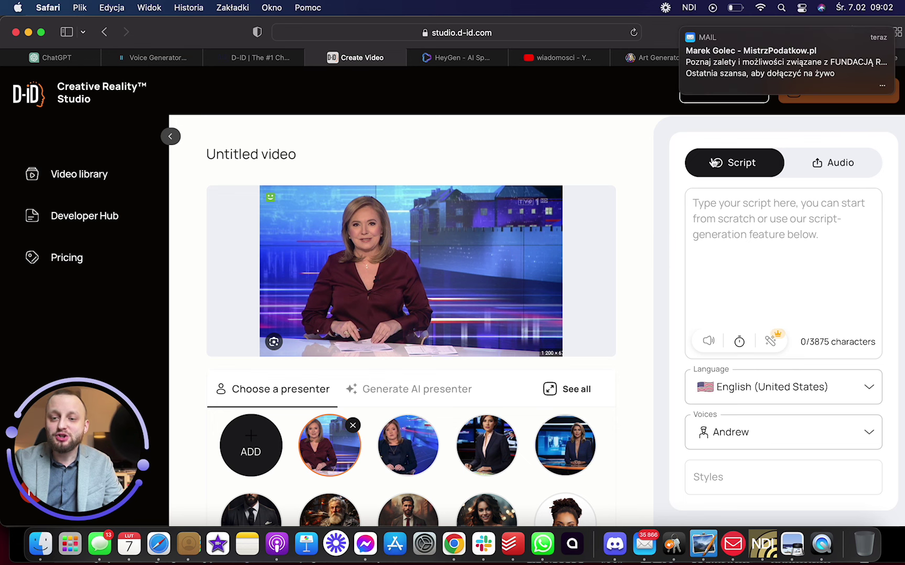
click(681, 30)
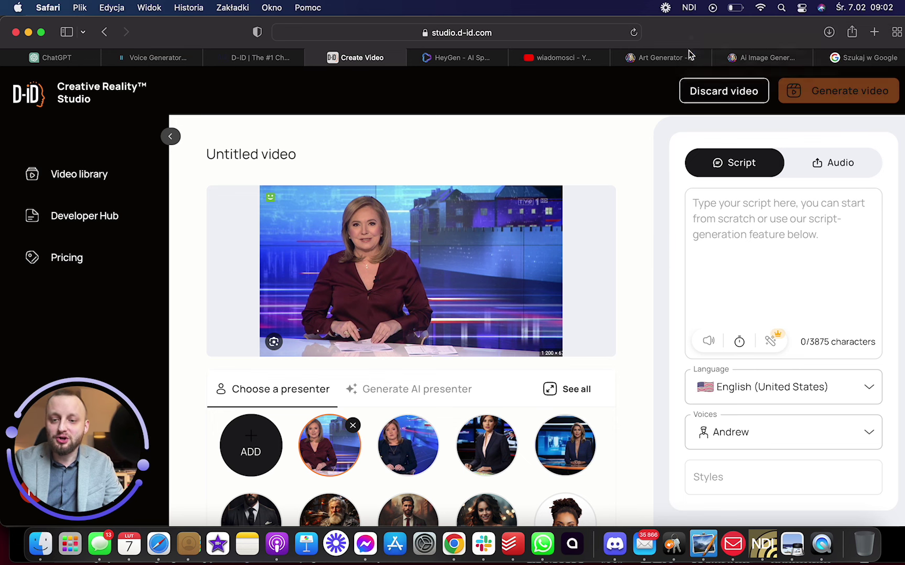
click(820, 161)
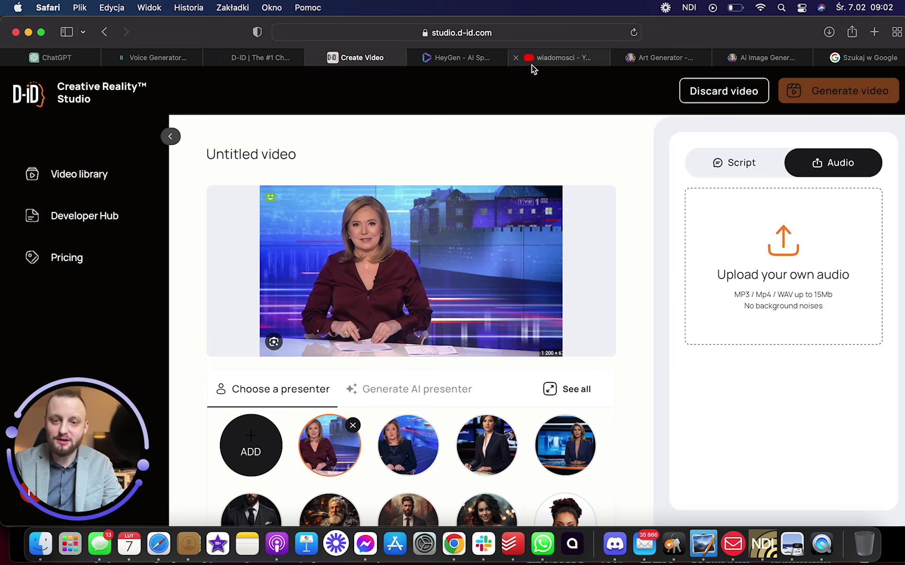
Browse the YouTube results for "danuta holecka wiadomosci" and open the video "Dzisiaj informacje TV Republika 29-12-2023"
click(550, 58)
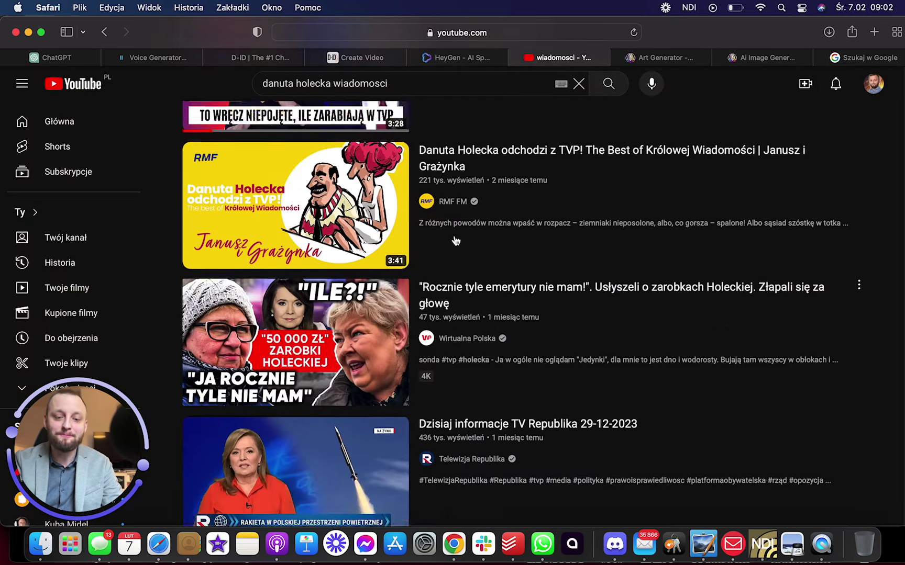
scroll(456, 240, up, 6)
scroll(455, 240, down, 7)
scroll(455, 240, down, 2)
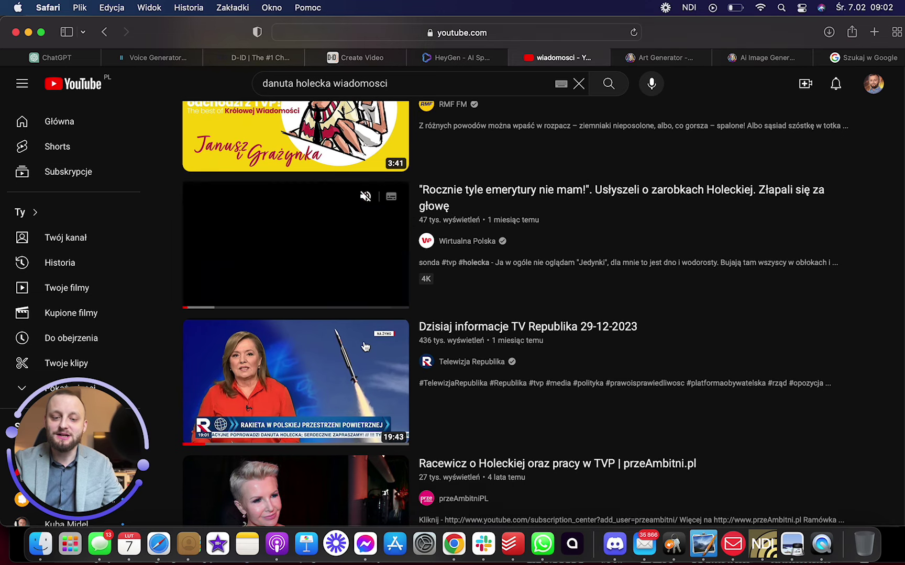
mouse_move(360, 356)
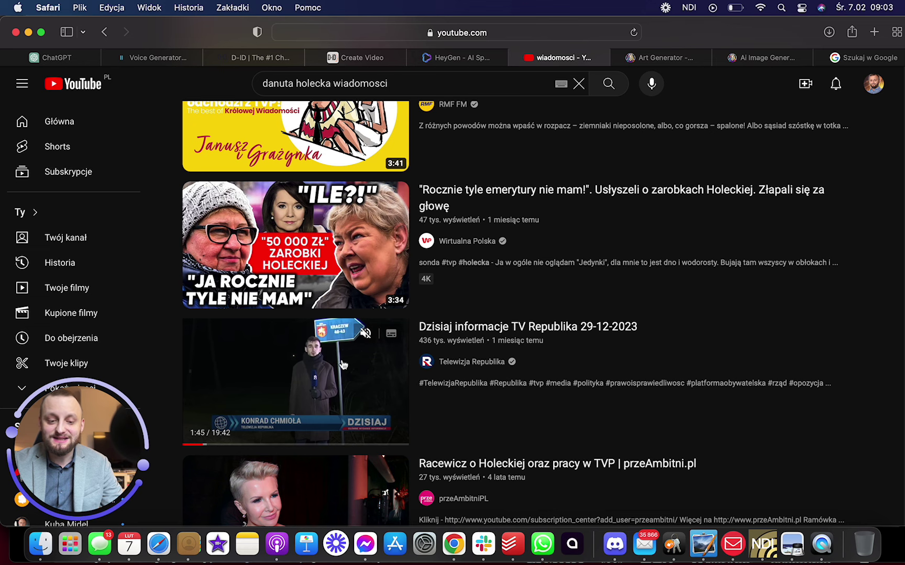
click(293, 383)
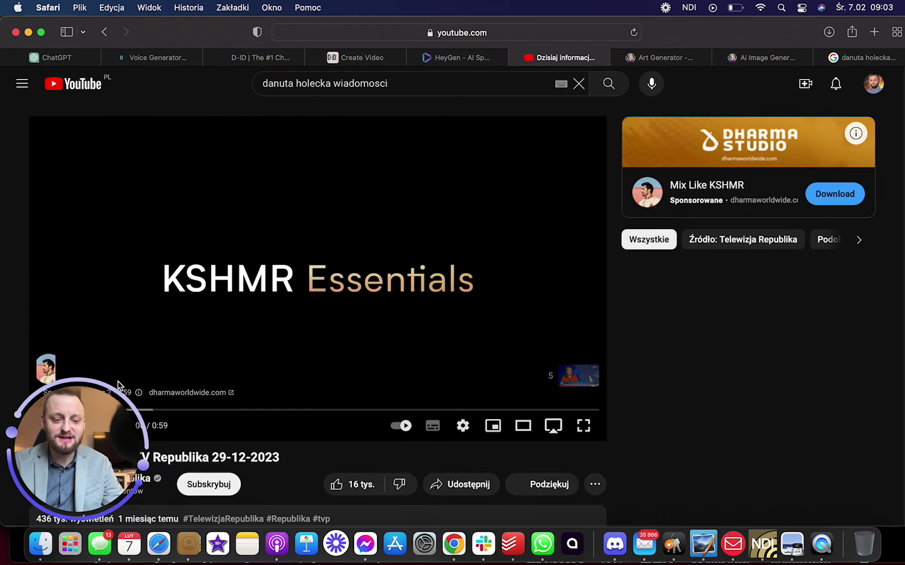
Skip the advert and cue the paused news video to the presenter speaking at about 0:55
drag(128, 439, 873, 432)
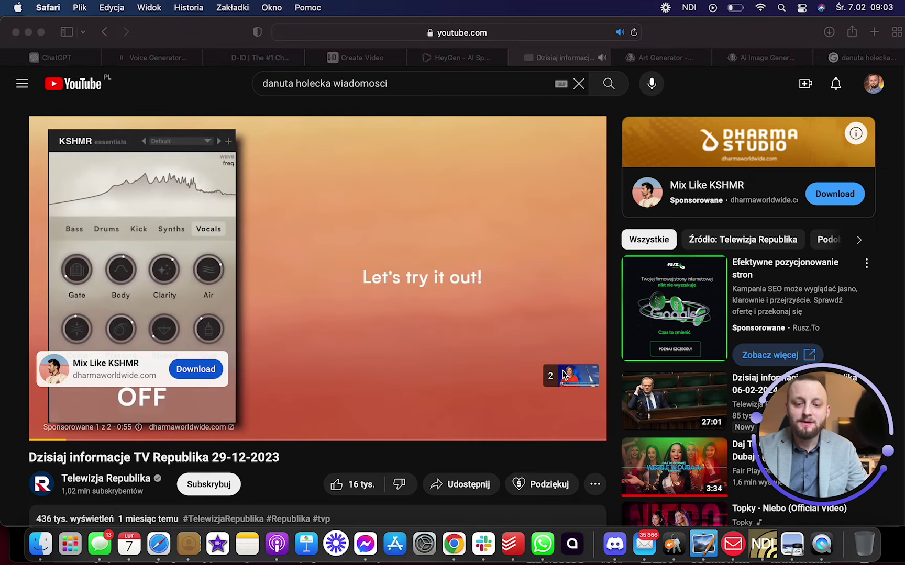
click(510, 330)
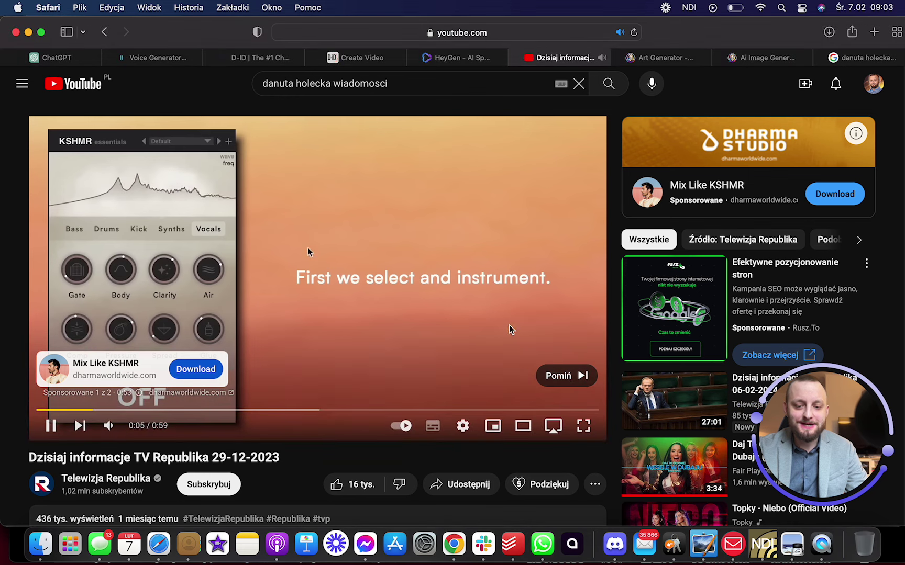
click(576, 375)
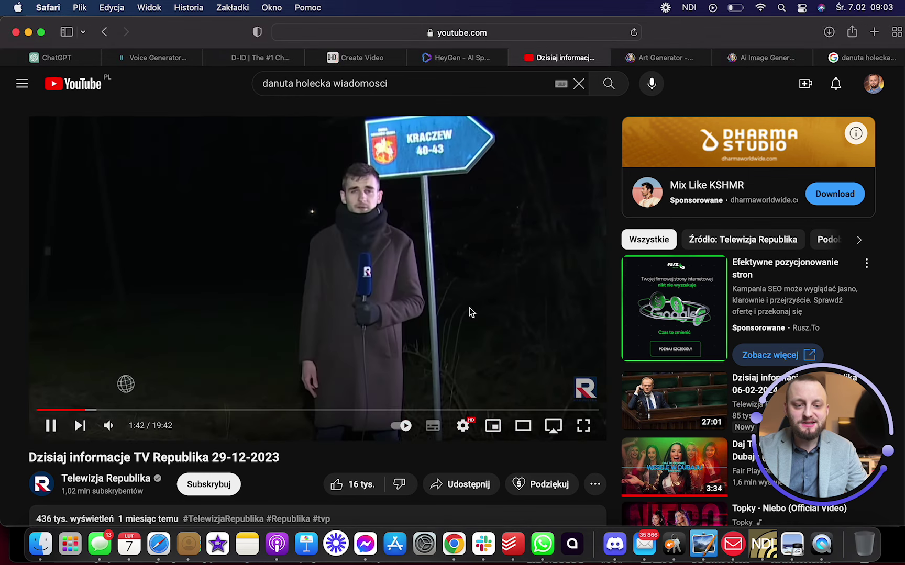
drag(47, 411, 64, 414)
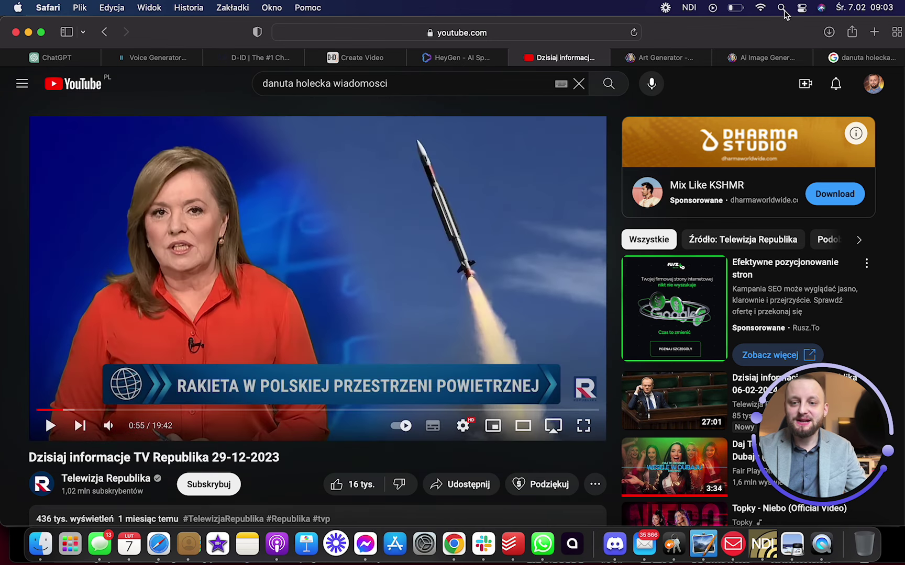
Find and open QuickTime Player and set up a new audio recording
click(782, 9)
text(qucik)
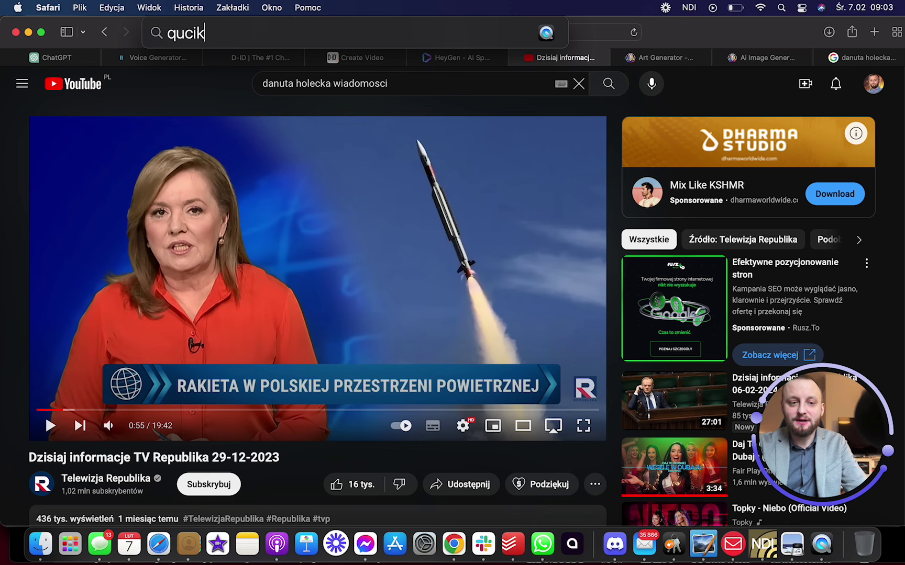
key(BackSpace)
key(BackSpace)
key(BackSpace)
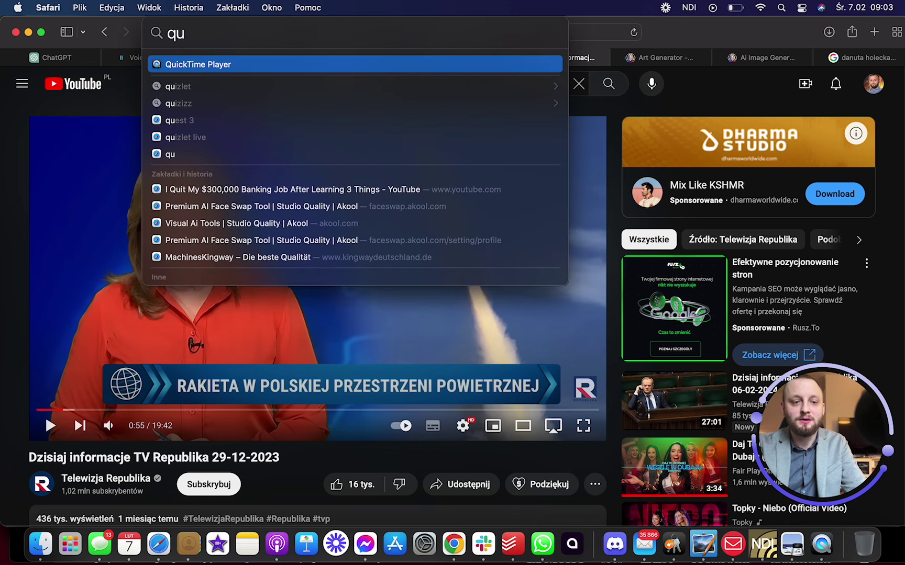
click(377, 67)
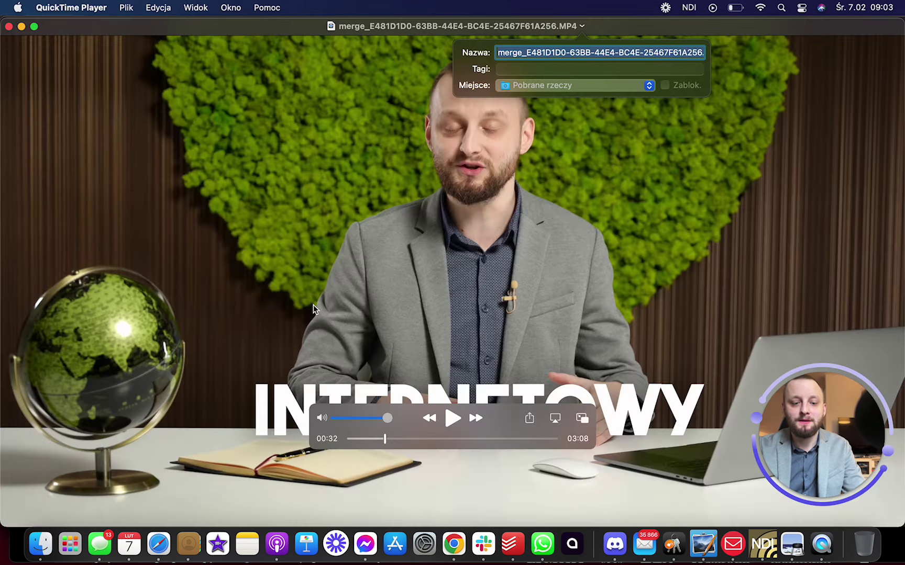
click(126, 7)
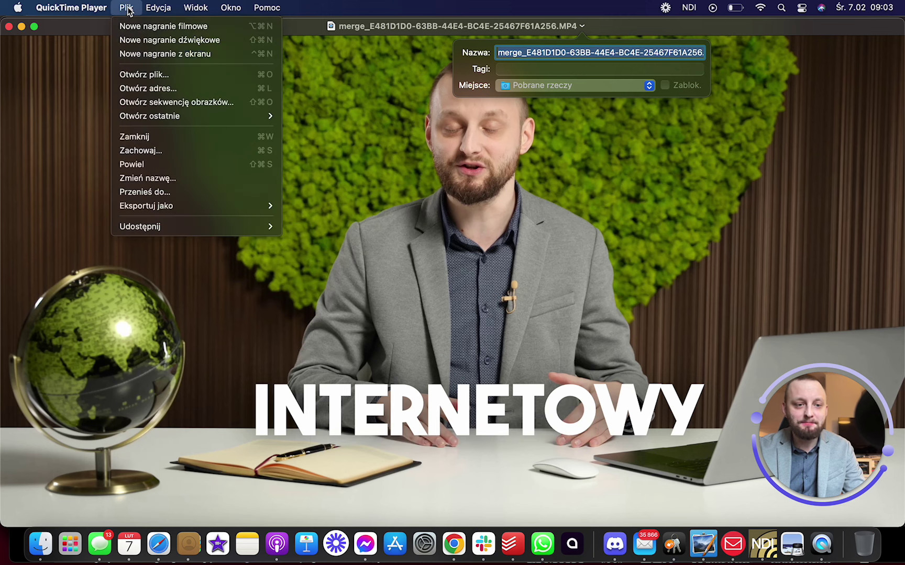
click(155, 45)
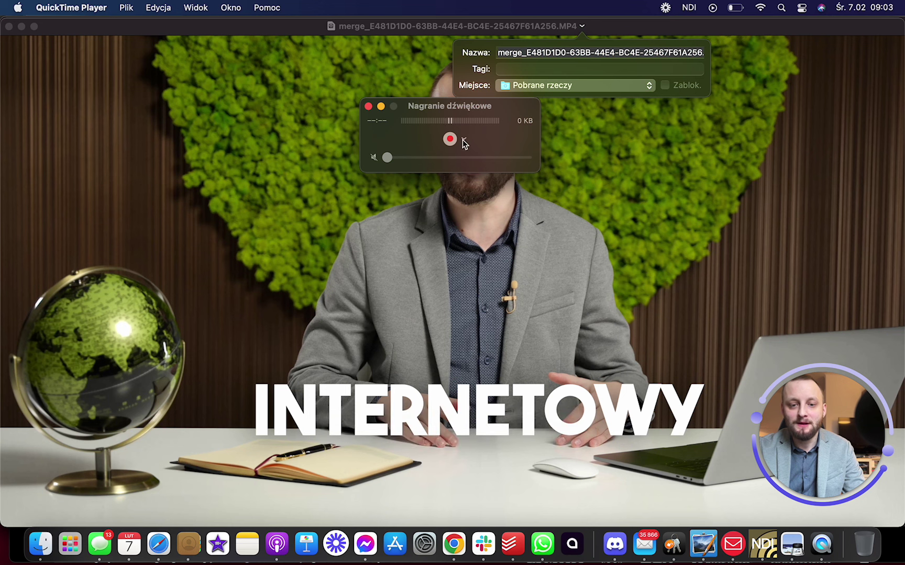
Check the microphone options, then record about 49 seconds of the presenter's voice while the YouTube video plays in Safari
click(462, 140)
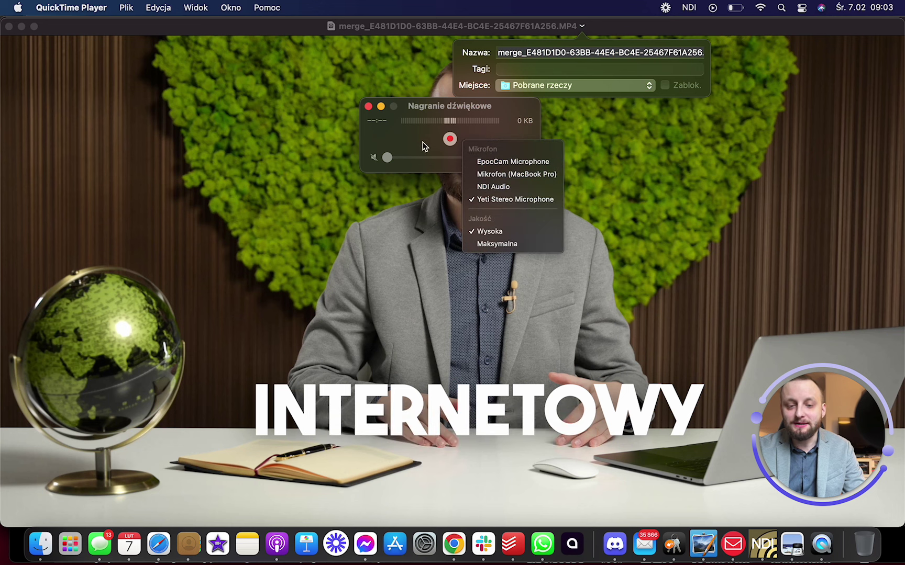
click(422, 143)
click(450, 139)
click(158, 544)
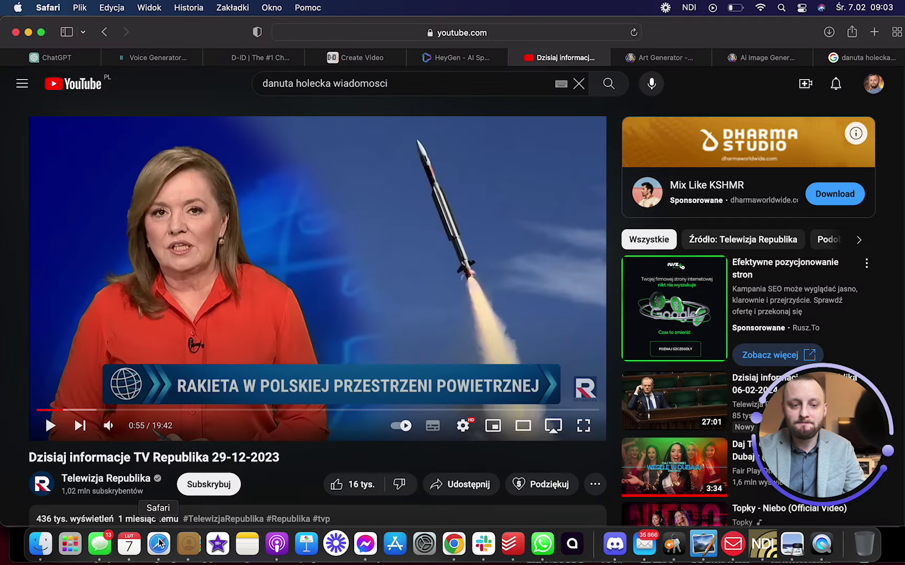
click(281, 242)
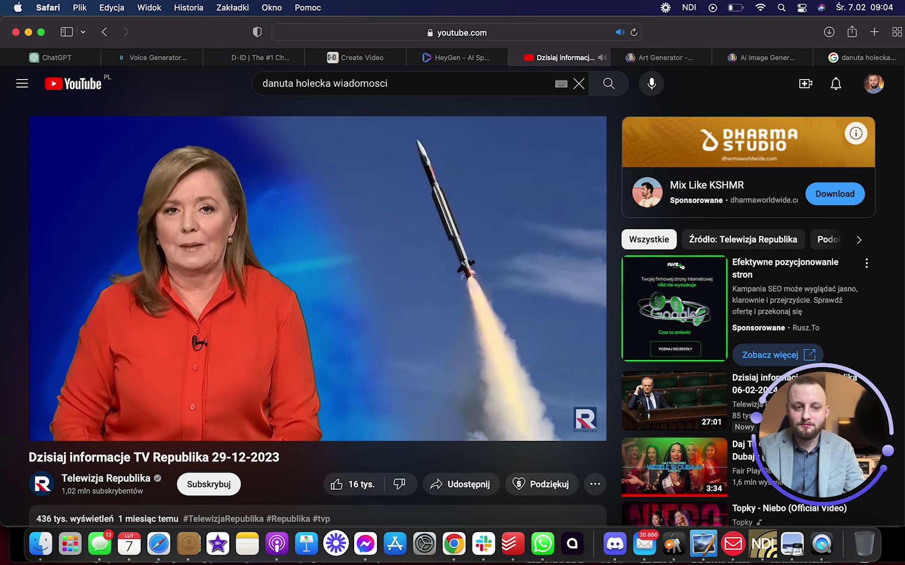
click(353, 206)
drag(668, 43, 647, 282)
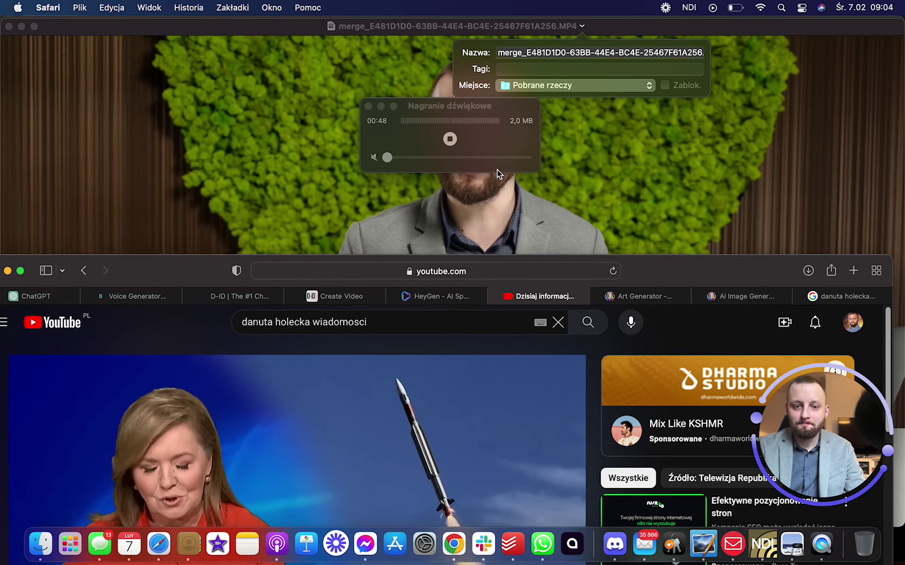
click(449, 139)
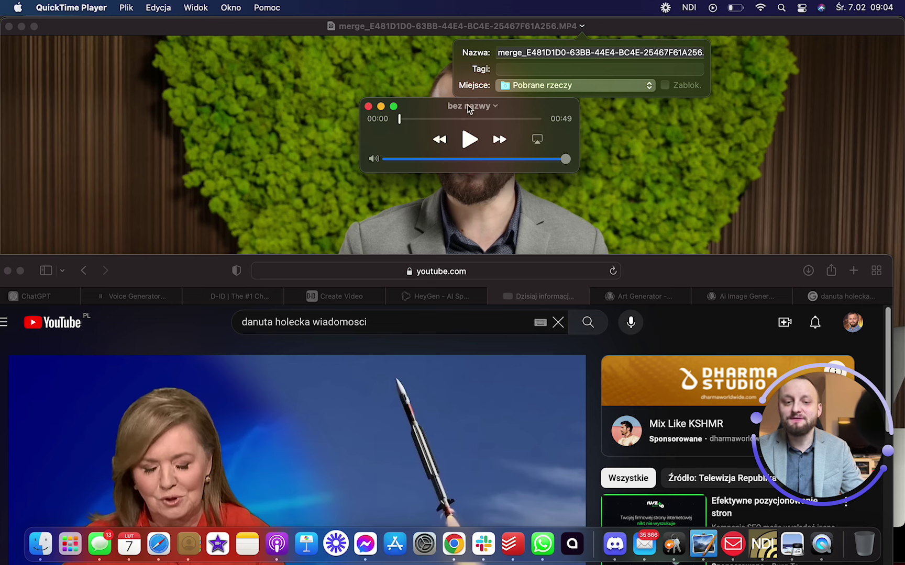
Save the audio recording as glosreporterka in the QuickTime Player folder and return to Safari in full screen
click(368, 106)
text(glo)
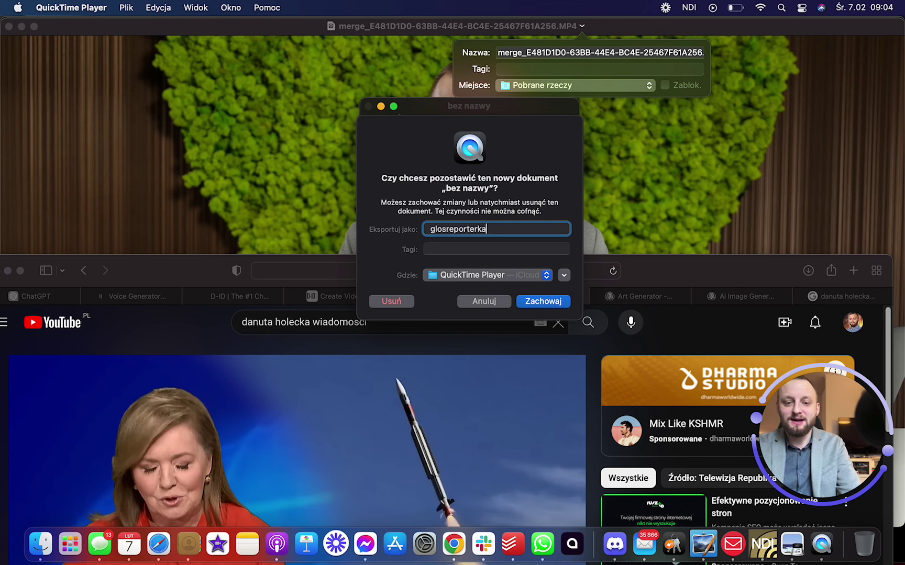
text(sreporterka)
click(542, 300)
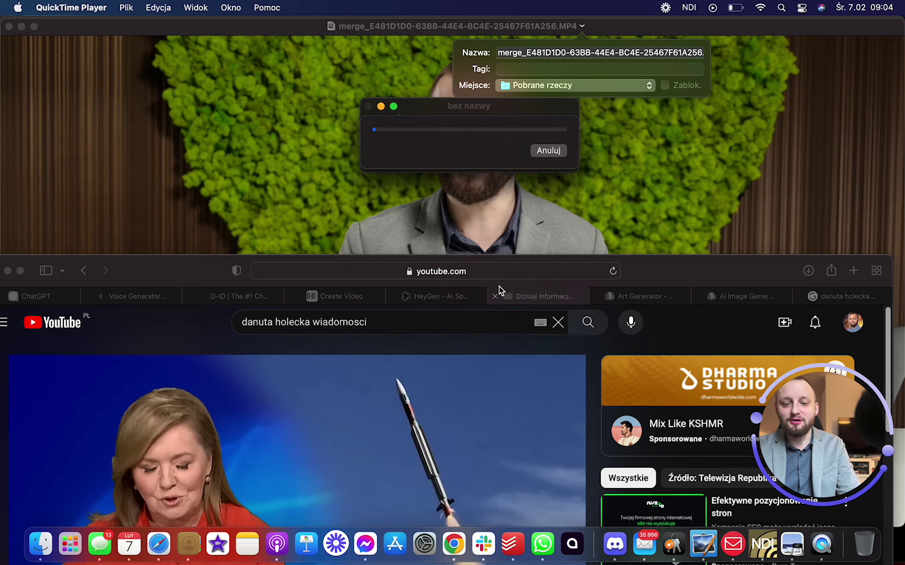
click(159, 544)
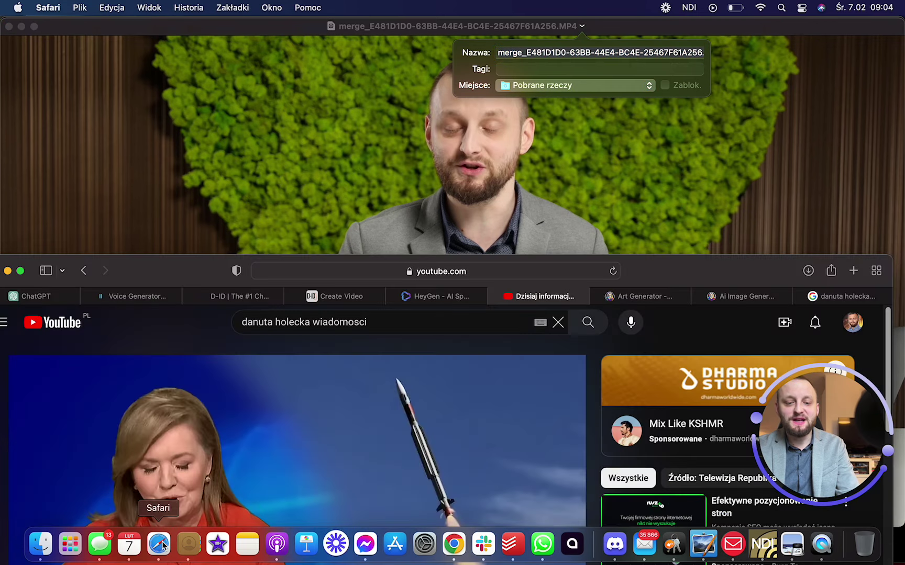
click(21, 271)
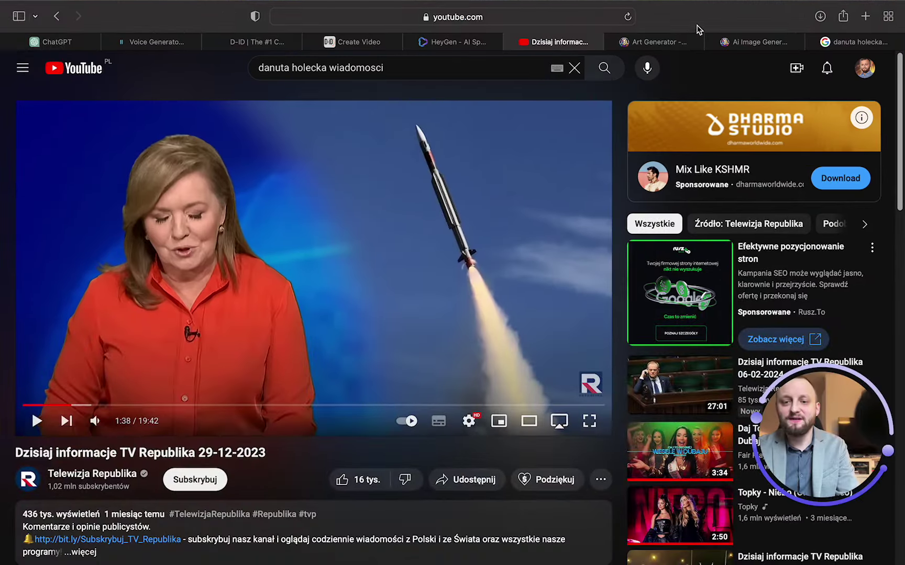
Search the Mac for the saved recording with "glosreporte" and close the search
click(775, 9)
text(glosreporte)
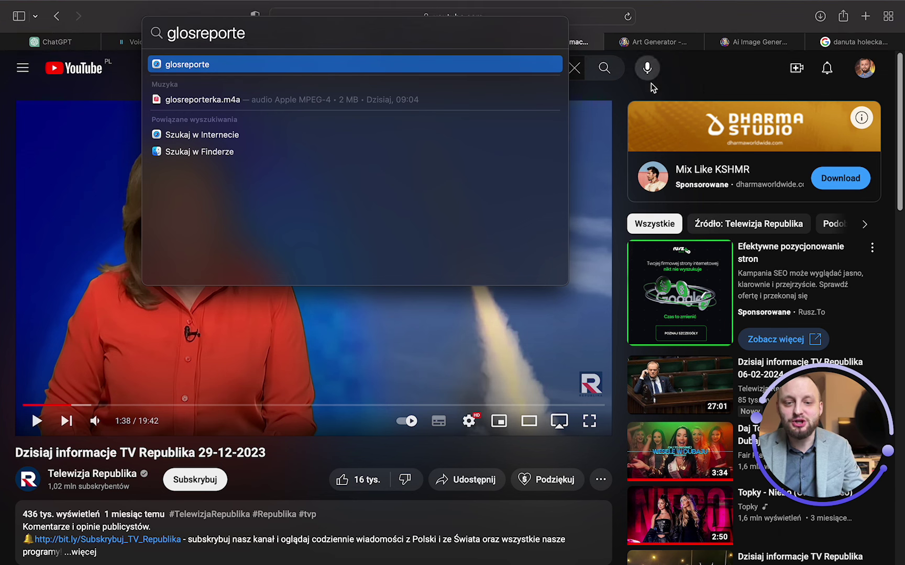
key(Escape)
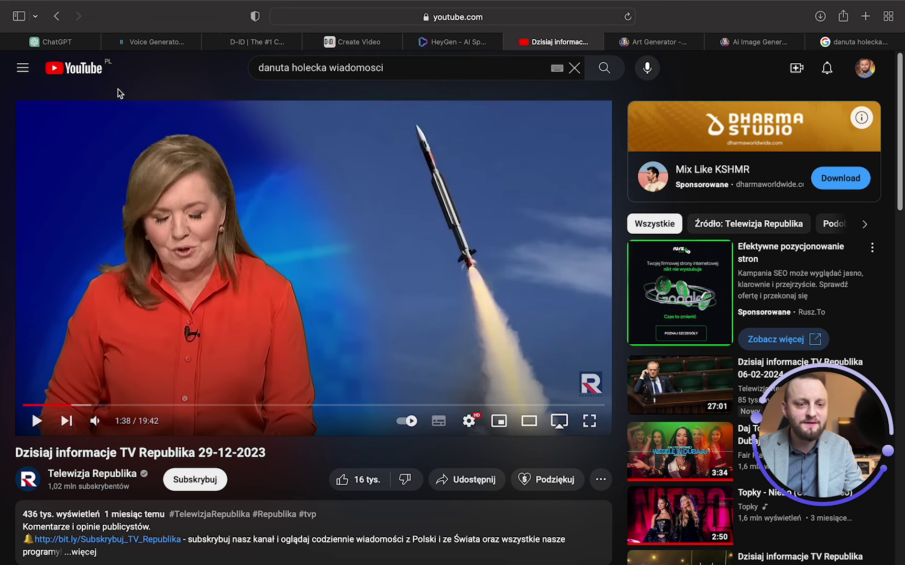
Switch to ElevenLabs and start a new Instant Voice Cloning voice in VoiceLab
click(164, 43)
scroll(262, 215, up, 1)
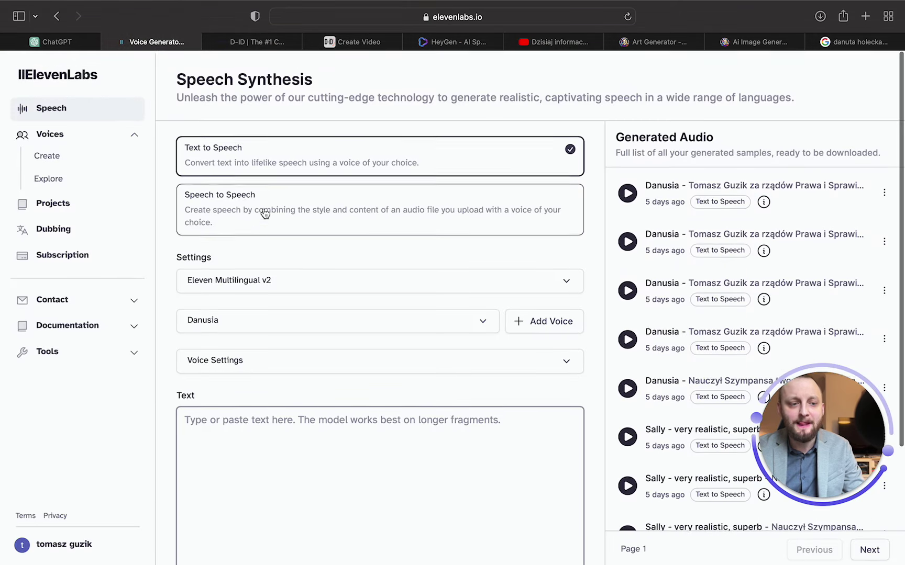
click(56, 159)
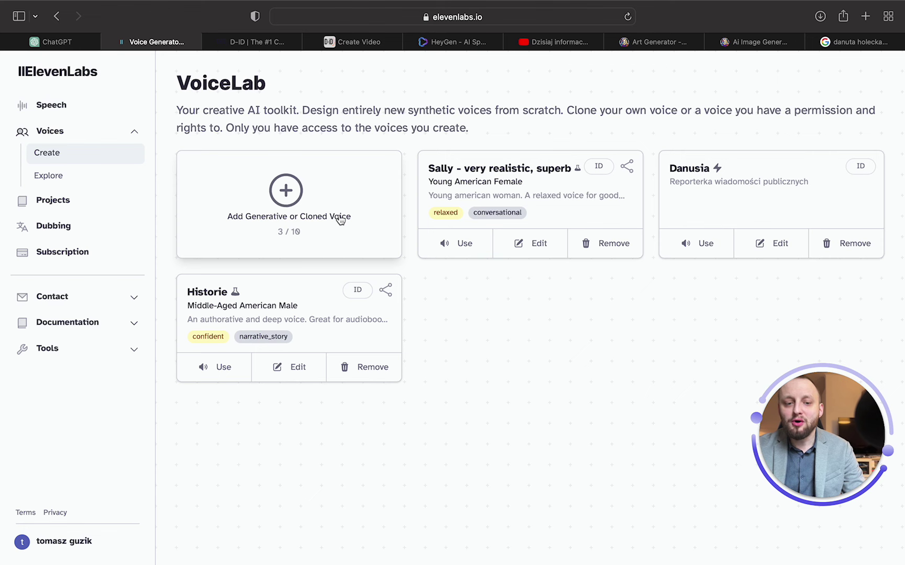
click(306, 210)
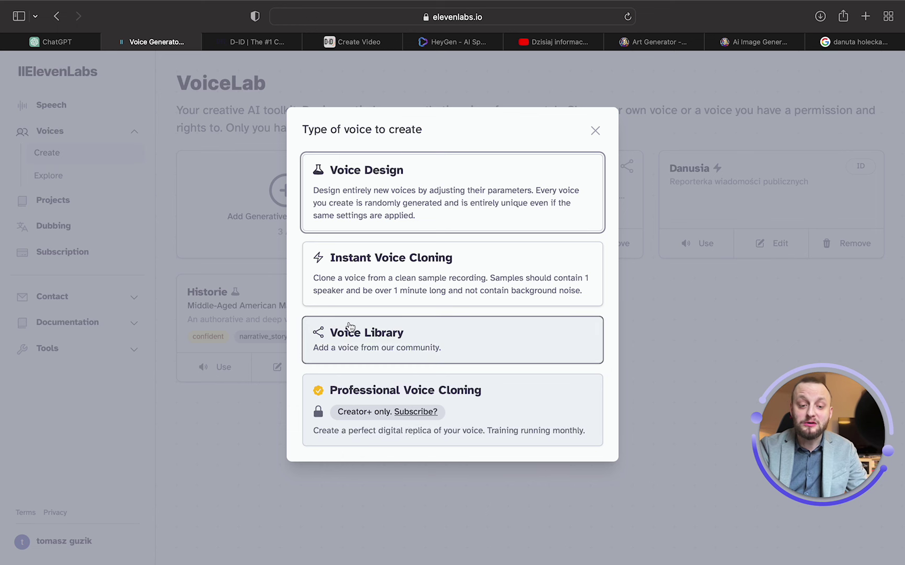
click(411, 279)
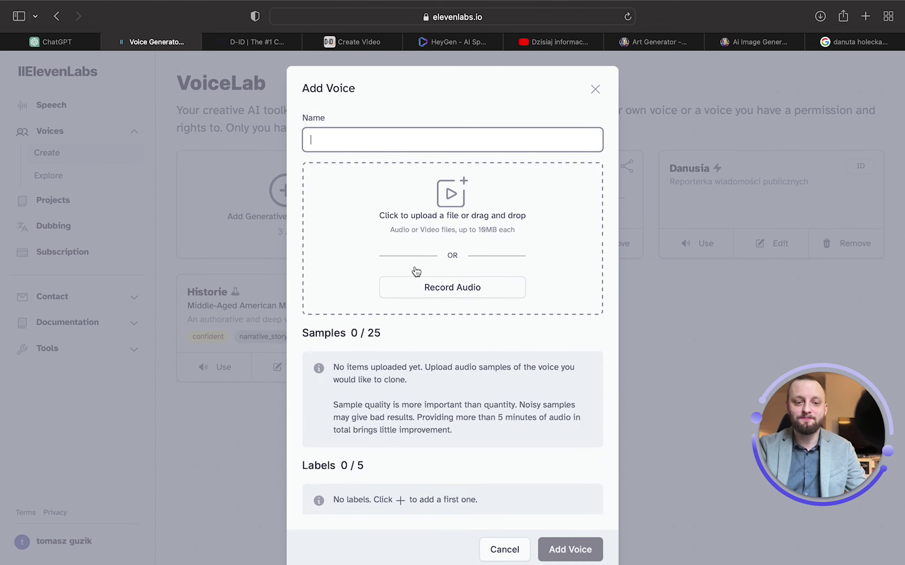
Name the new voice Reporterka TVP and upload glosreporterka.m4a as its sample
text(Reporterka TVP)
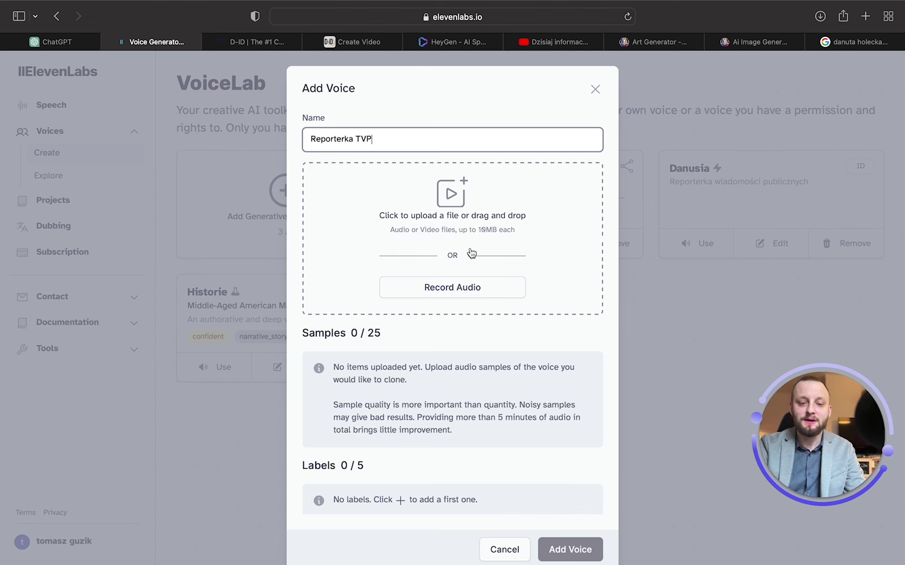
click(471, 218)
click(773, 115)
text(glos)
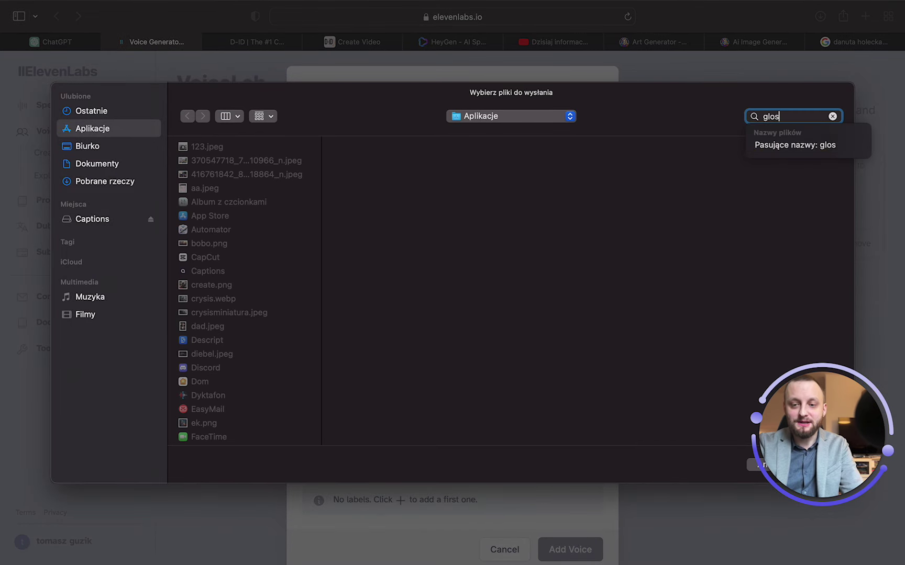
text(reporterka)
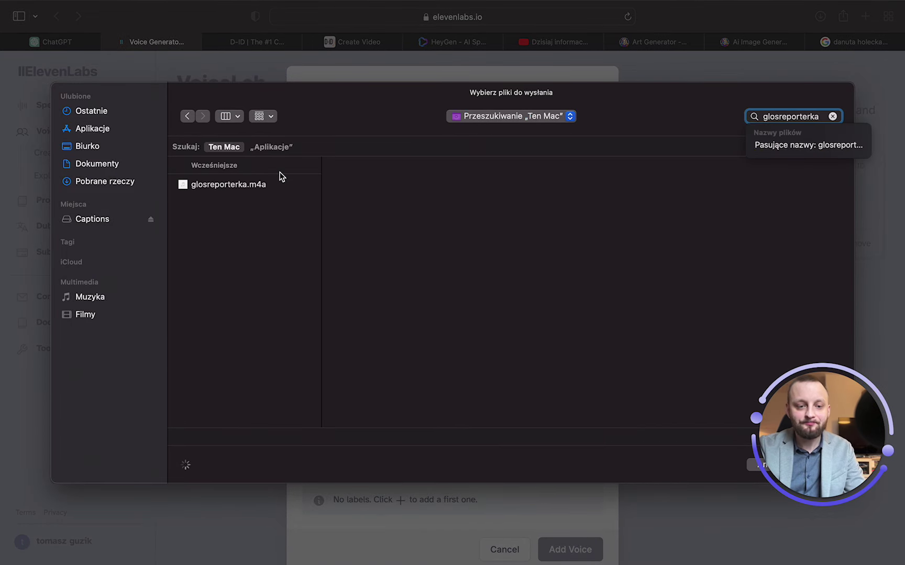
click(273, 186)
drag(822, 398, 818, 262)
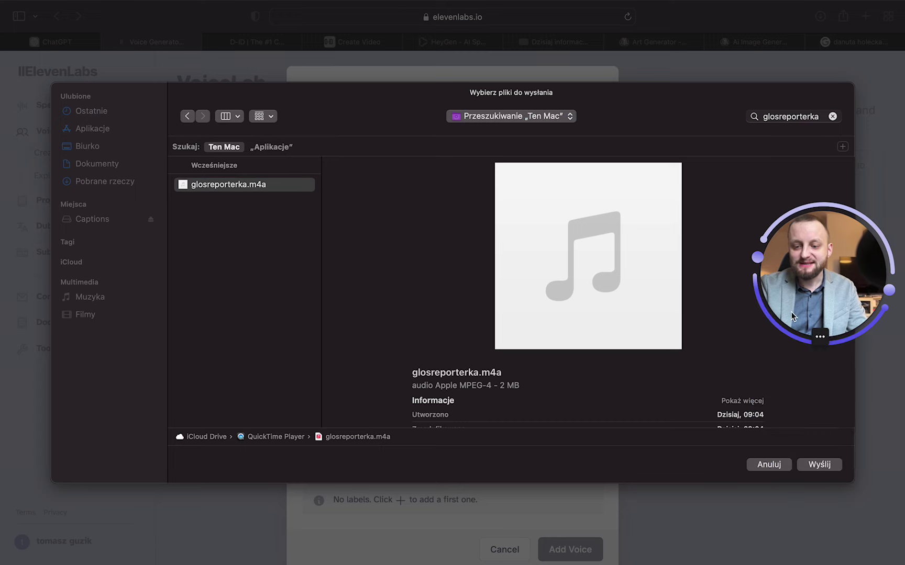
click(818, 465)
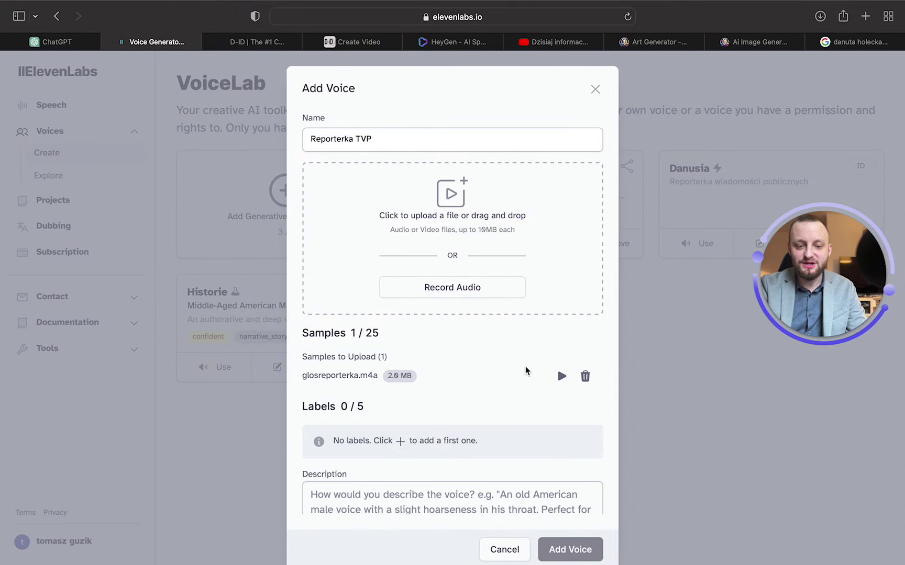
Accept the statement on rights and consents for the voice samples and add the cloned voice
scroll(525, 370, down, 5)
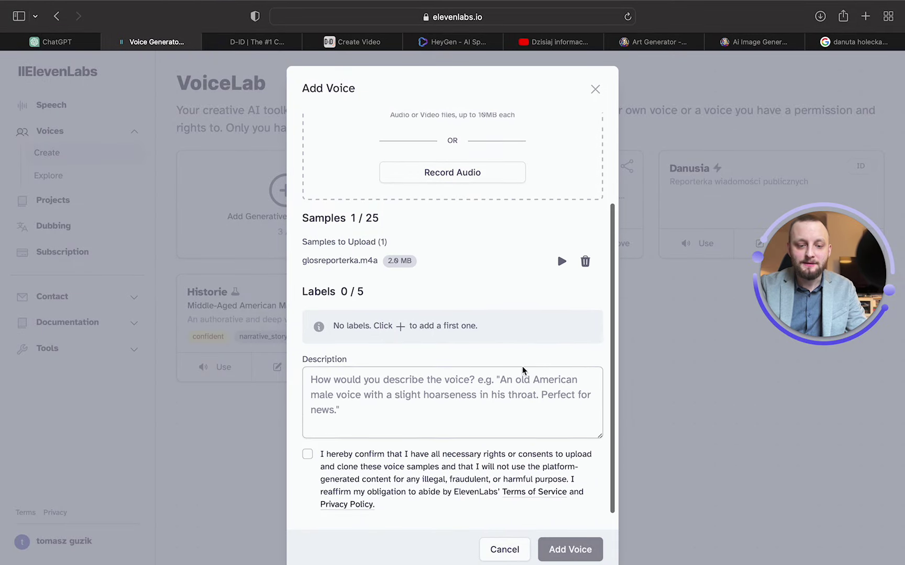
click(307, 457)
scroll(418, 389, down, 1)
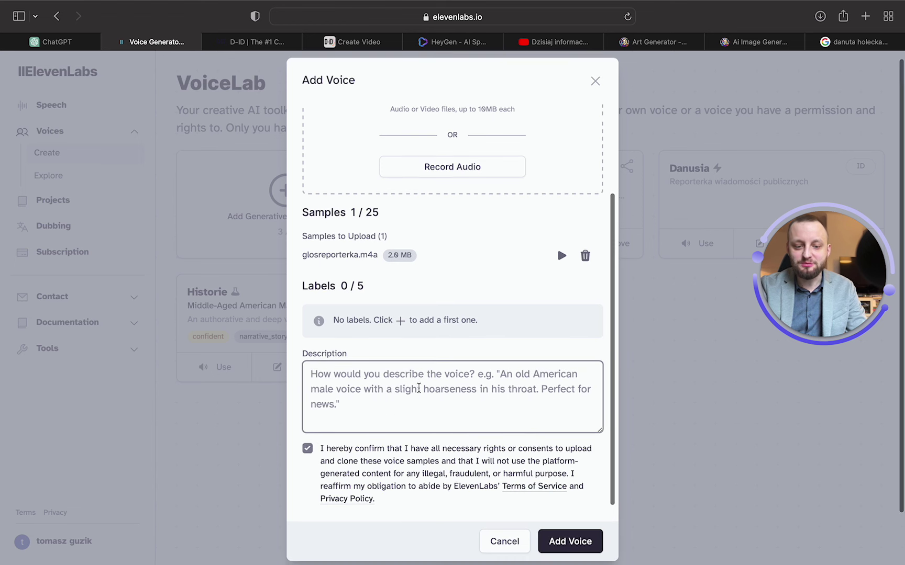
scroll(418, 388, down, 1)
click(564, 530)
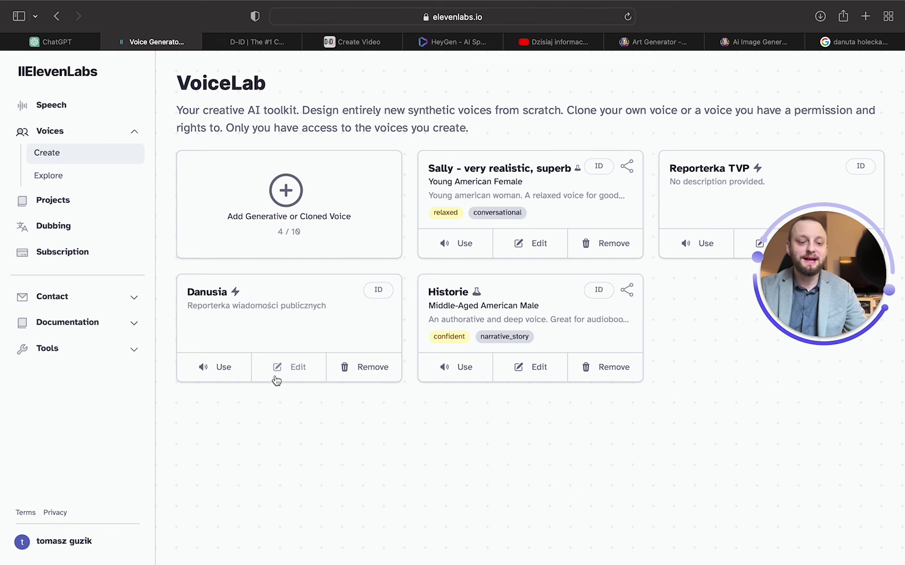
Use the existing Danusia voice from VoiceLab for text to speech in Speech Synthesis
click(226, 367)
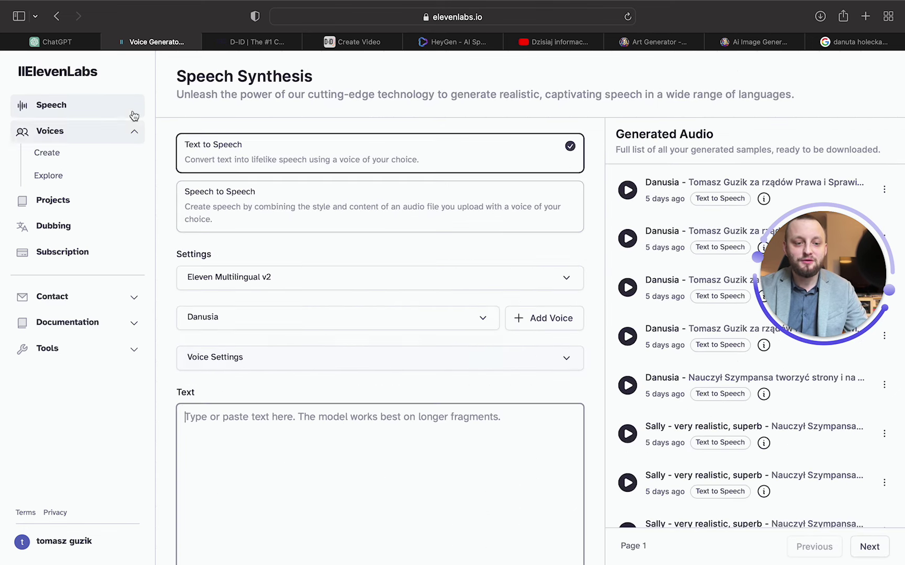
click(62, 17)
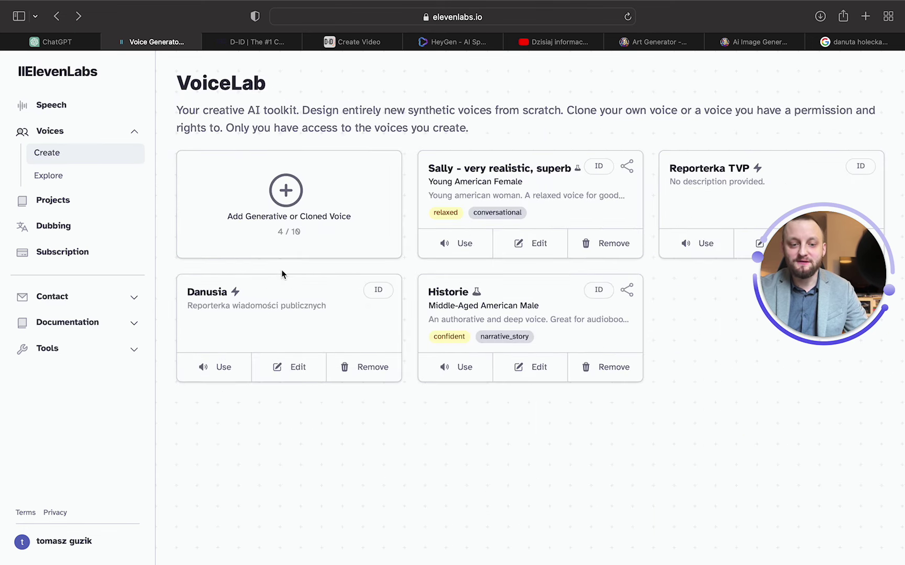
click(224, 368)
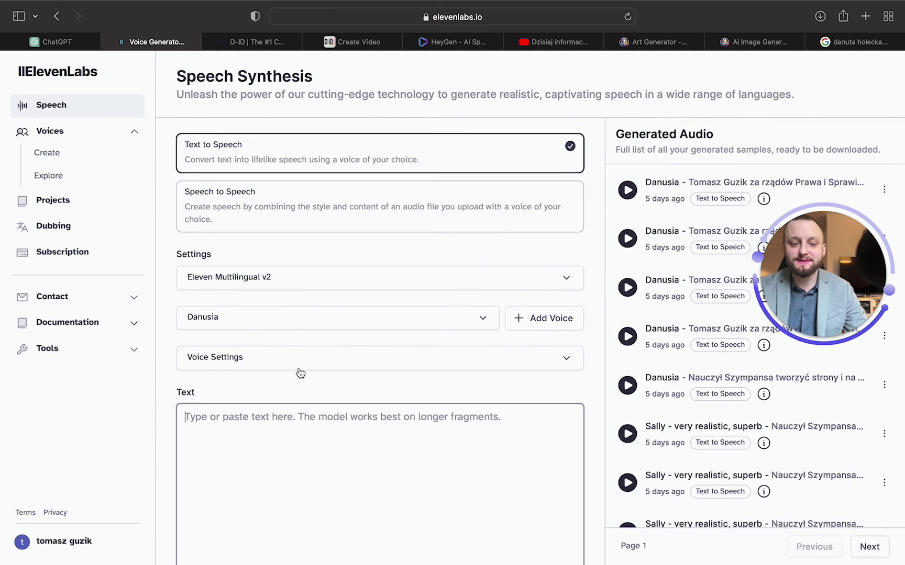
Play part of the most recent existing Danusia sample from the generated audio list
scroll(346, 388, down, 3)
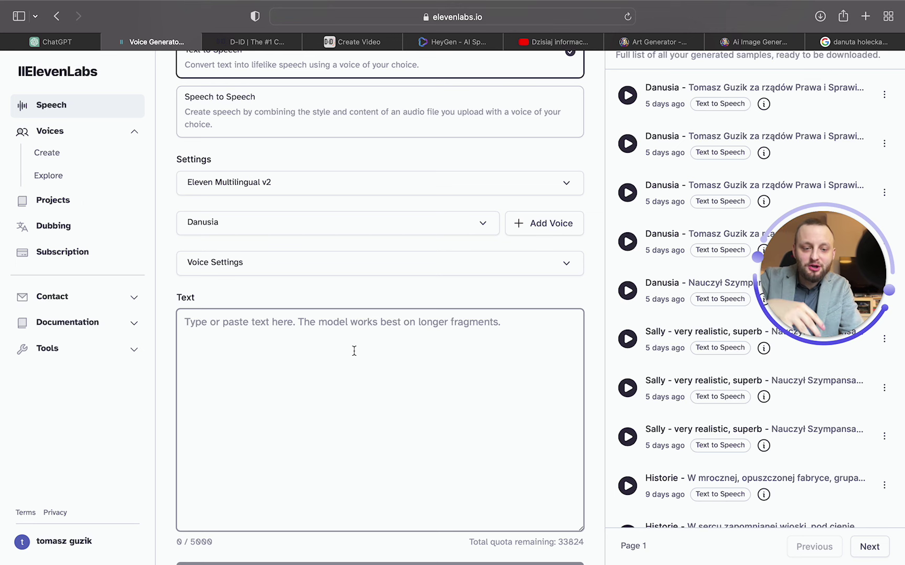
click(359, 315)
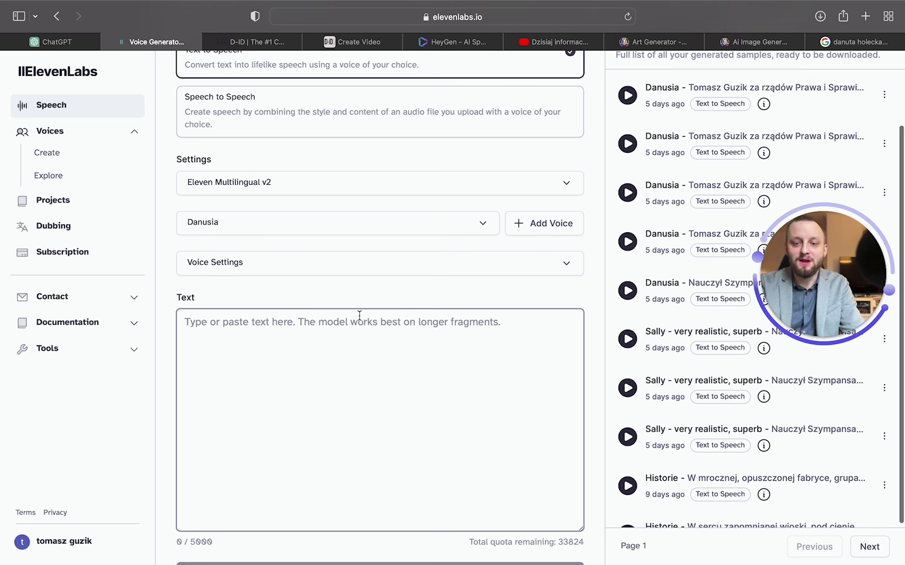
click(779, 88)
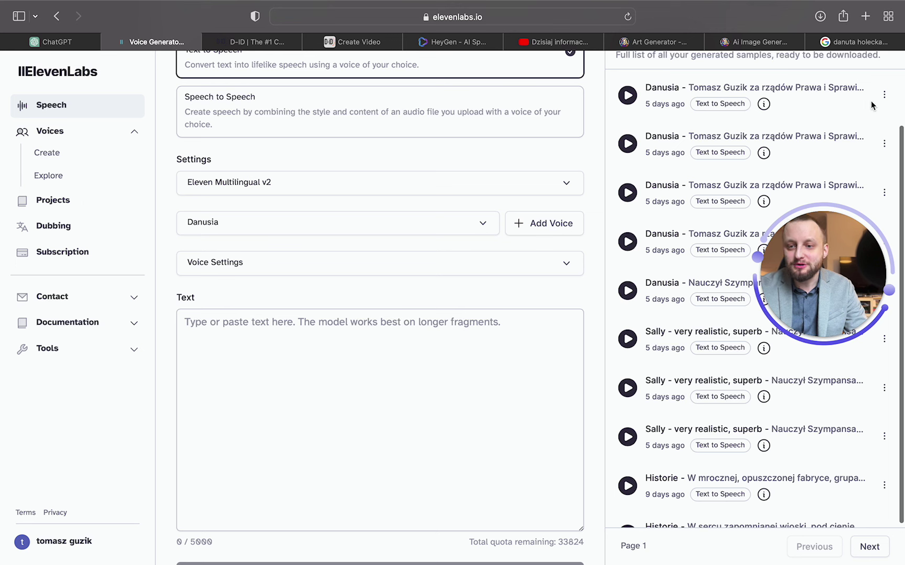
click(626, 95)
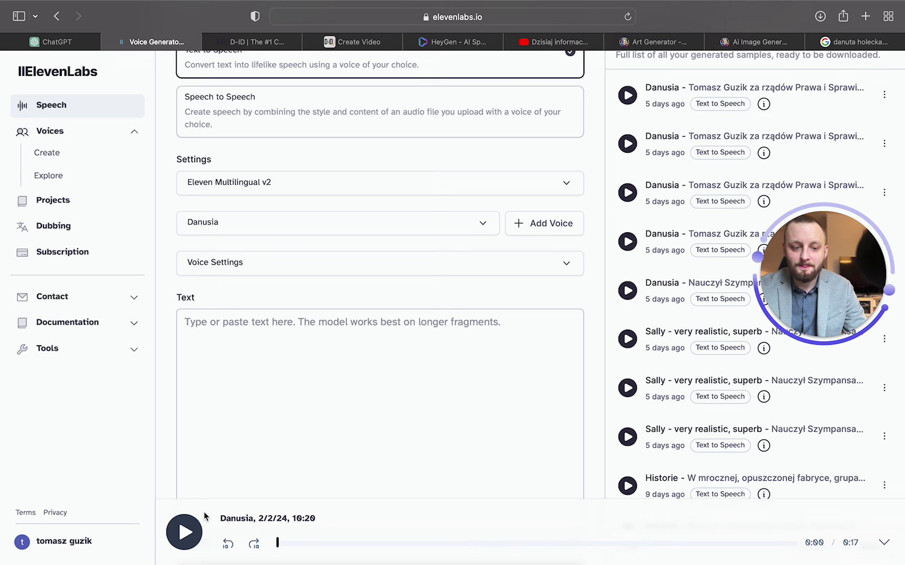
click(189, 539)
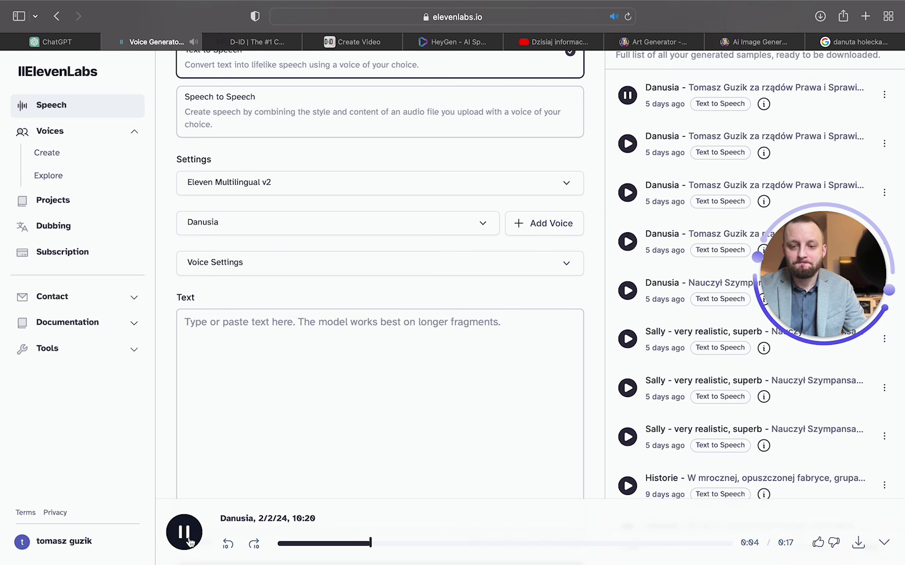
click(187, 539)
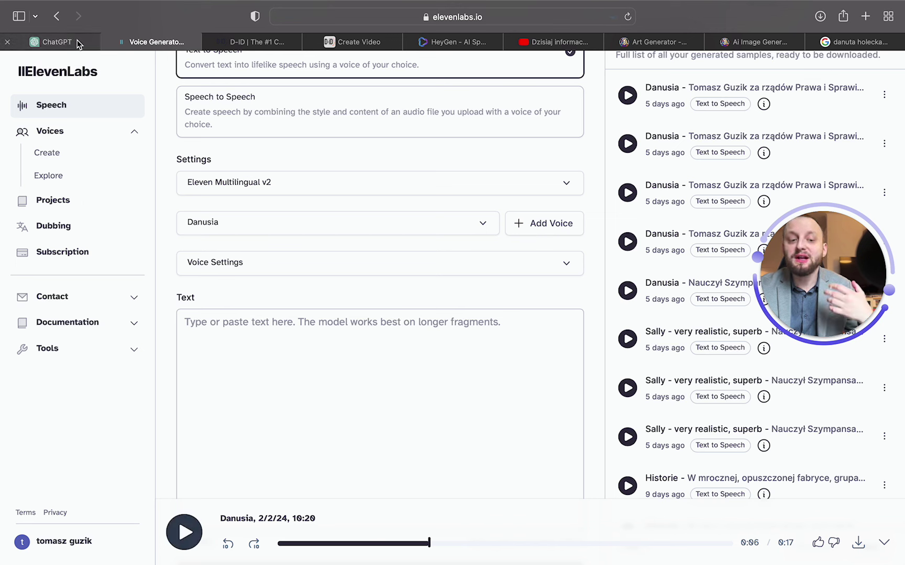
Generate and play Danusia speech from the text "Cześć! Zaczynamy wiadomości. Pierwszym newsem na dziś jest zmiana władzy w Polsce"
click(242, 348)
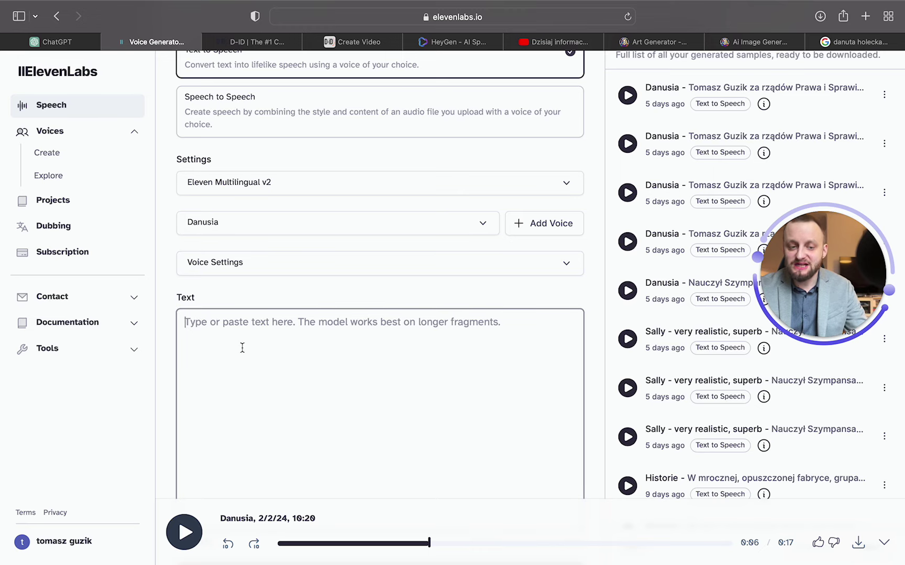
click(70, 42)
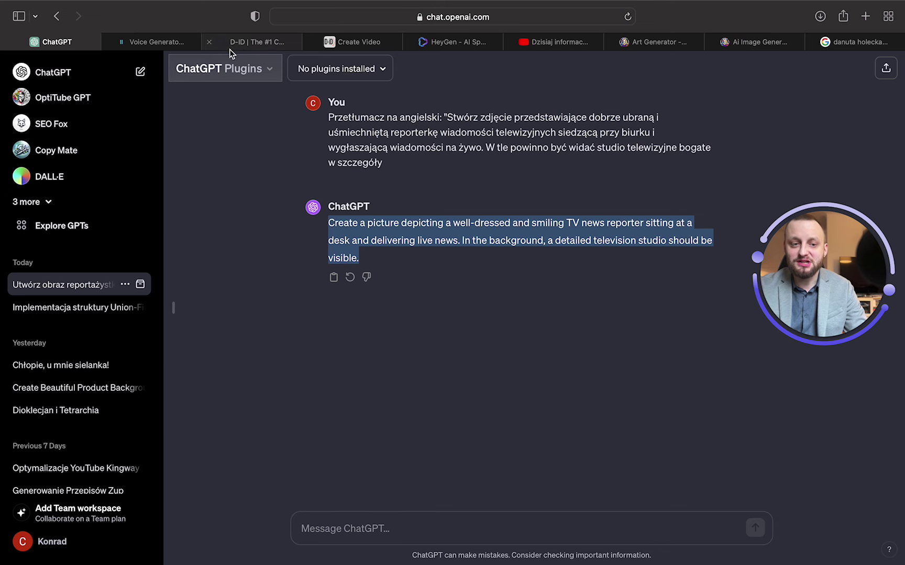
click(155, 42)
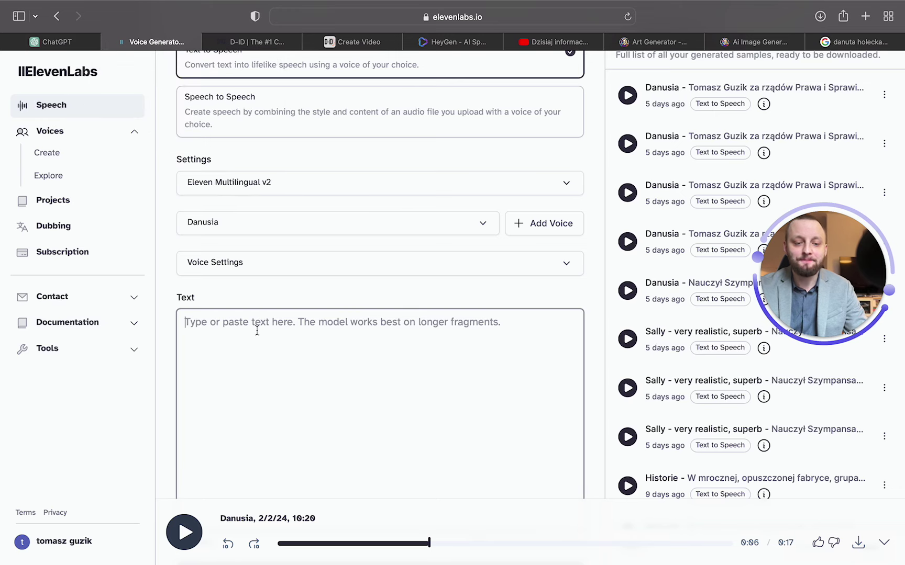
text(Cz)
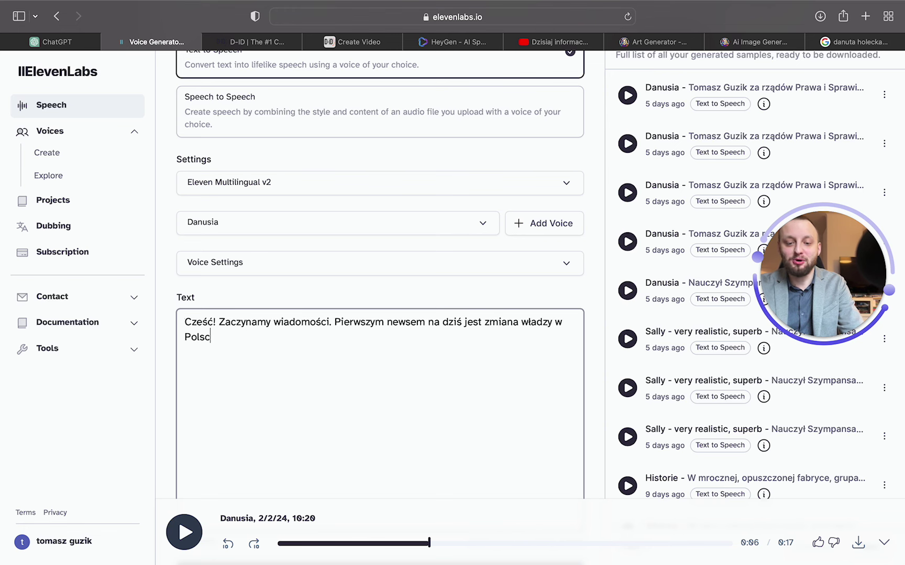
scroll(296, 360, down, 3)
click(417, 445)
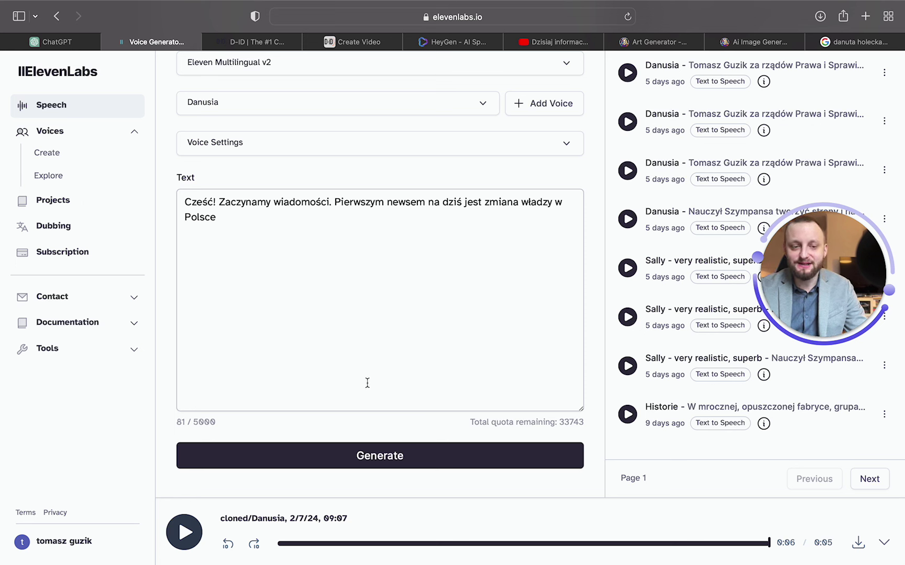
click(185, 532)
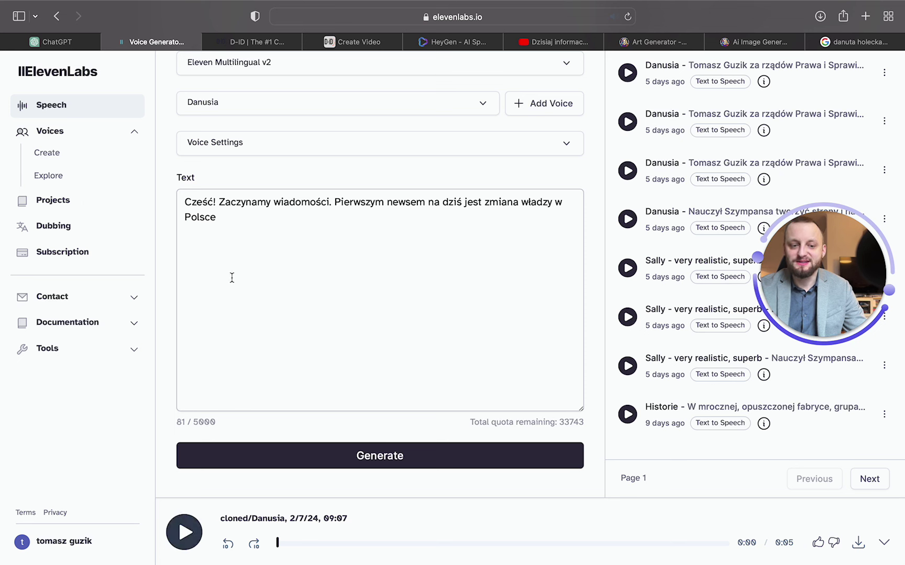
Add an exclamation mark after "Polsce", regenerate the speech and listen to the result
click(234, 221)
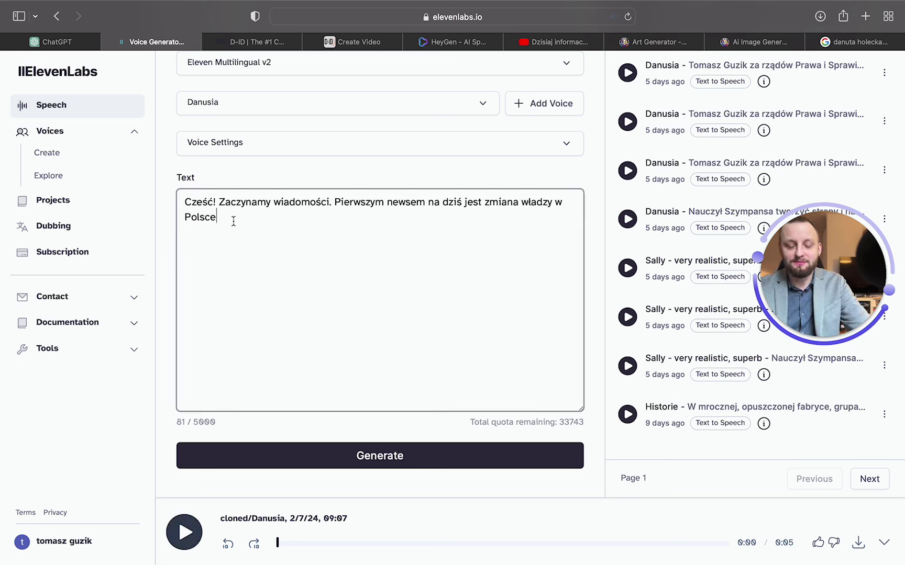
text(!)
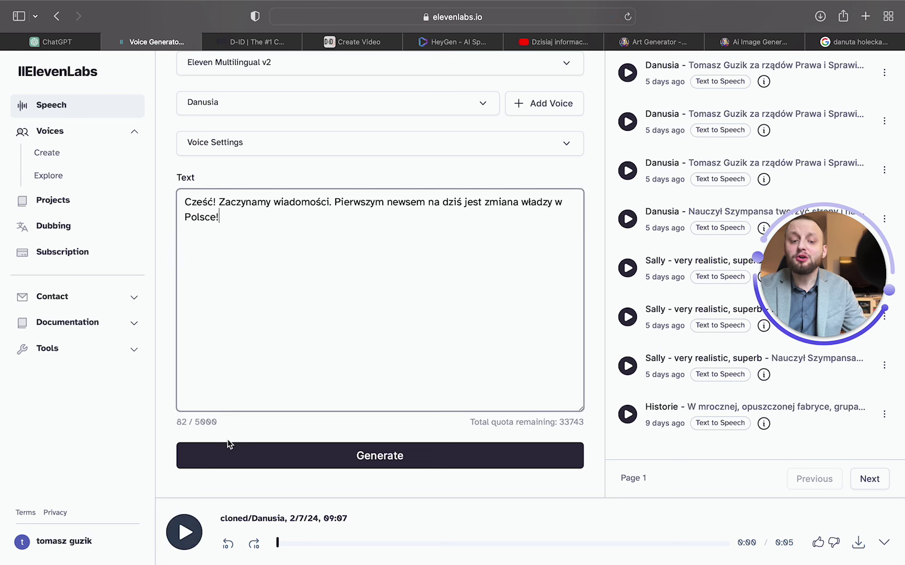
click(255, 459)
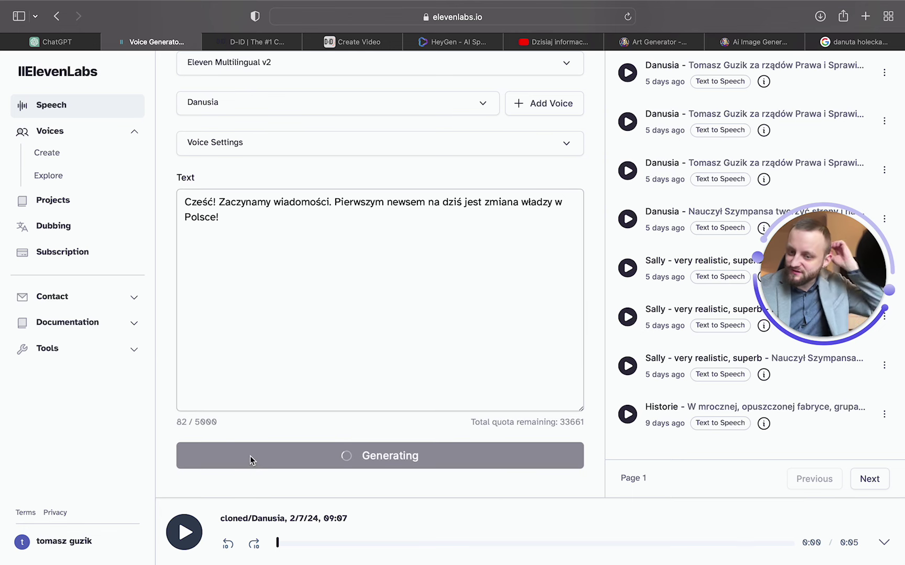
click(190, 532)
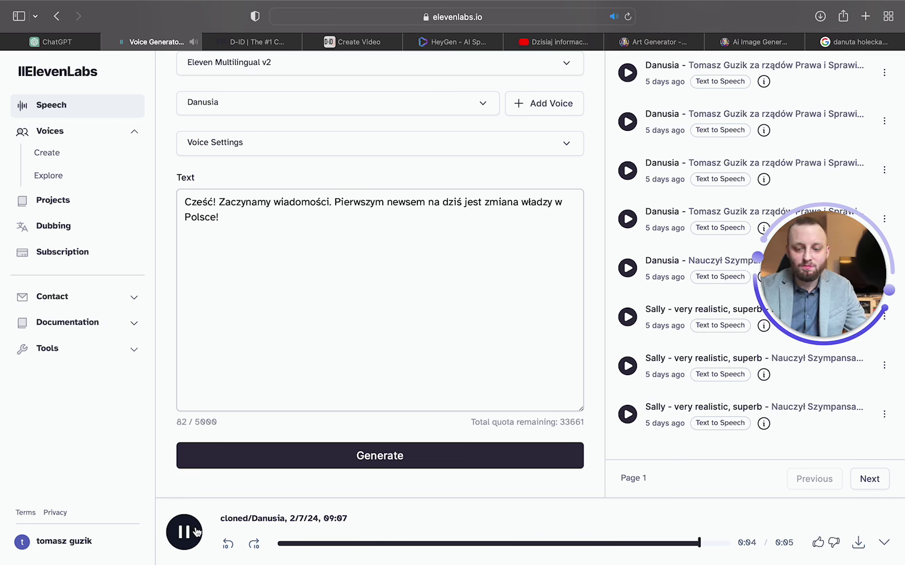
click(196, 533)
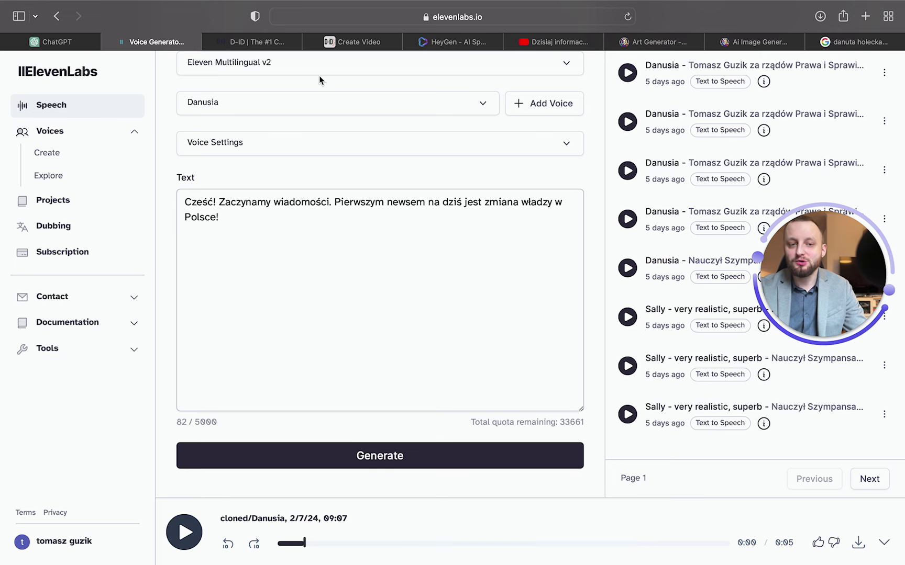
Download the newly generated Danusia speech clip
scroll(390, 287, down, 1)
scroll(452, 301, up, 8)
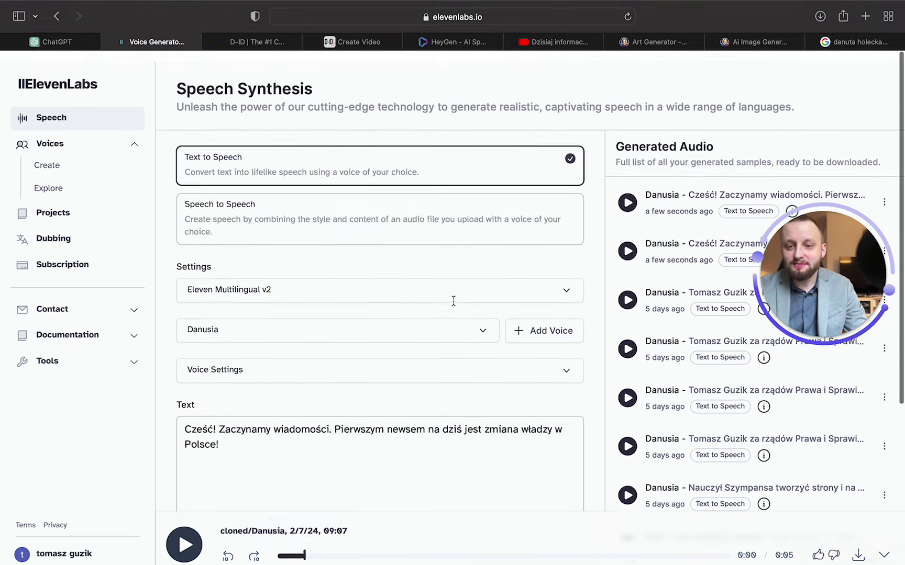
scroll(453, 301, down, 5)
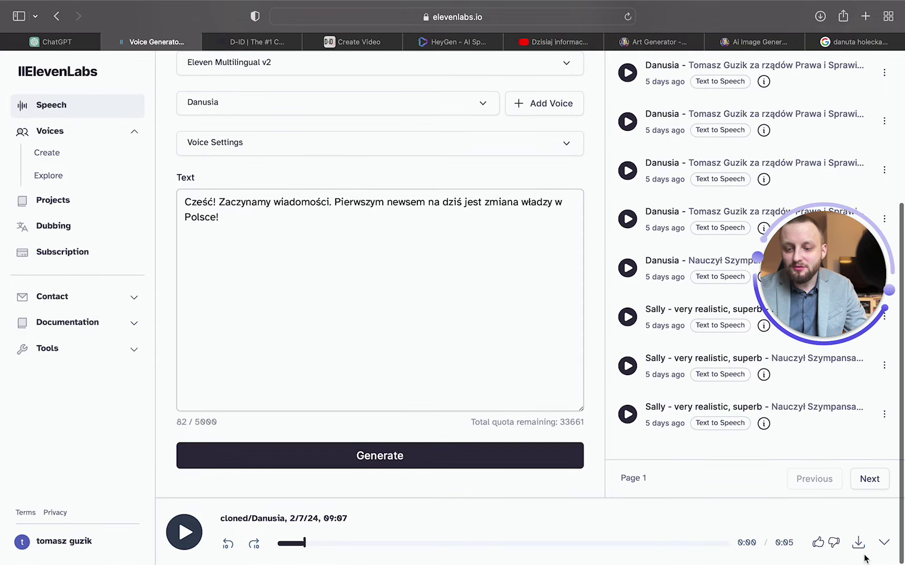
click(858, 544)
mouse_move(777, 311)
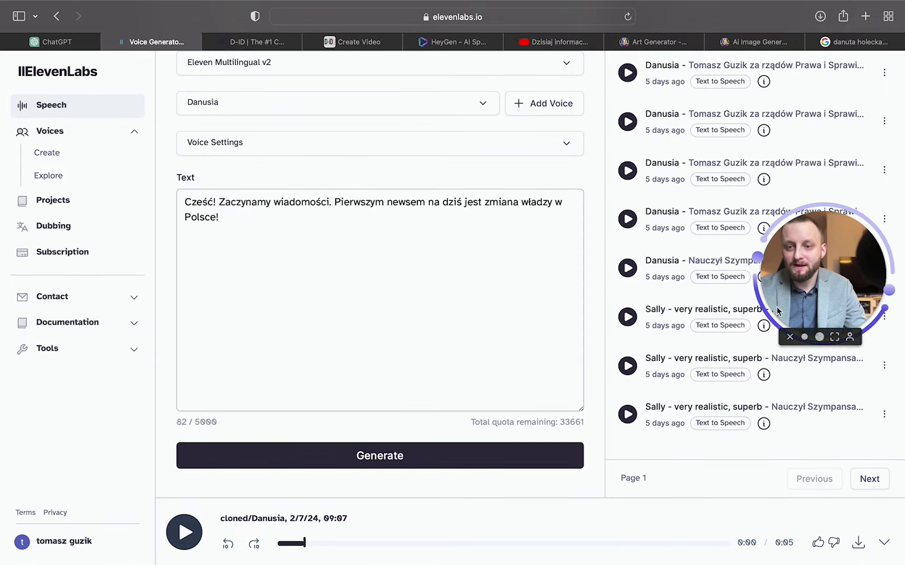
Show the downloaded ElevenLabs MP3 in Finder, copy its file name, and return to the D-ID video being created
click(820, 17)
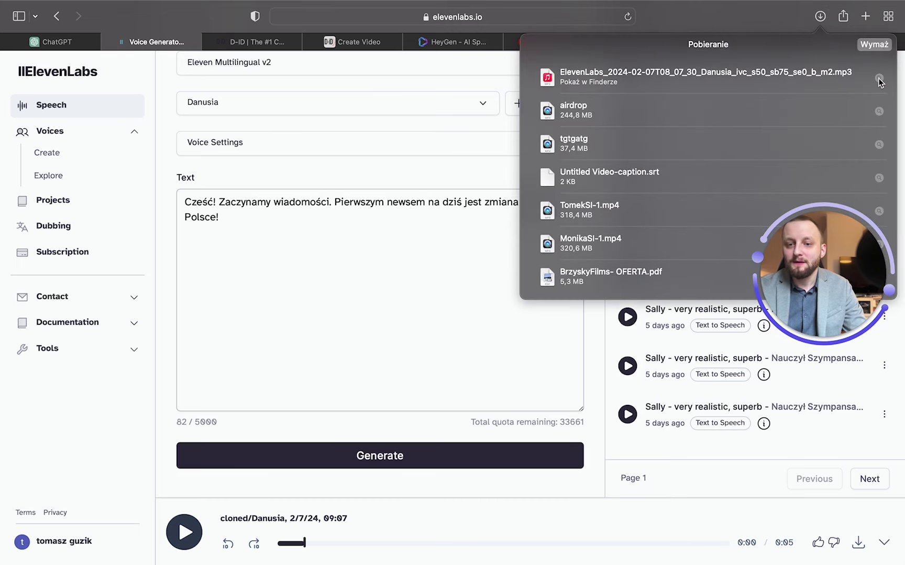
click(879, 79)
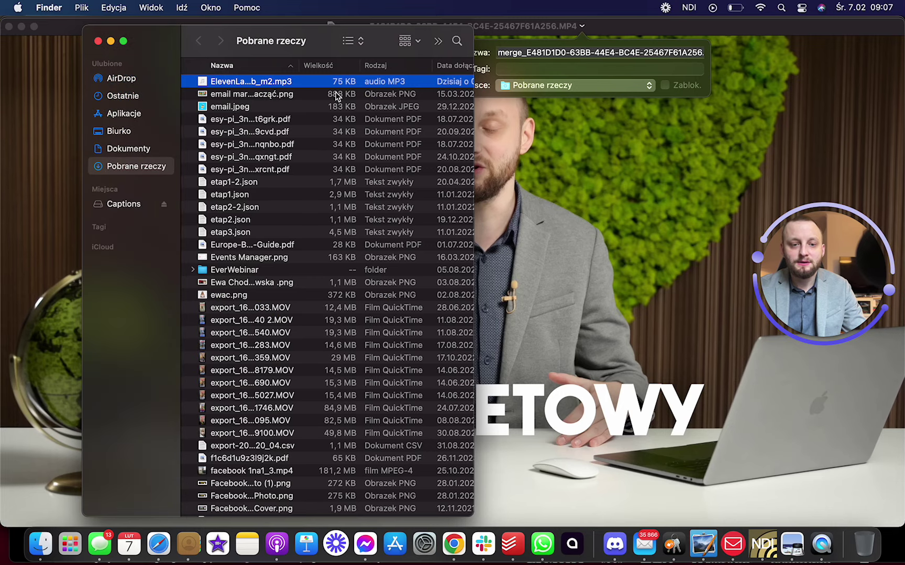
right_click(337, 84)
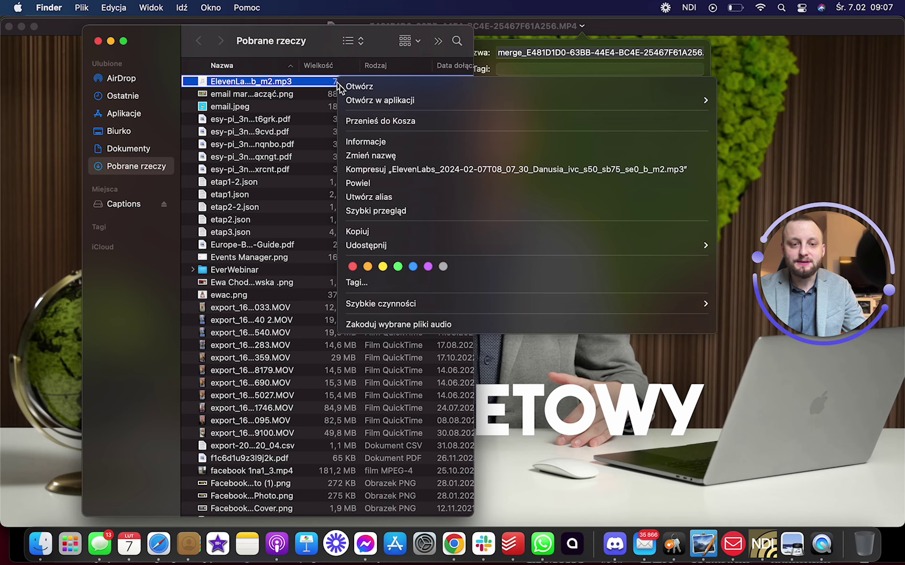
click(376, 148)
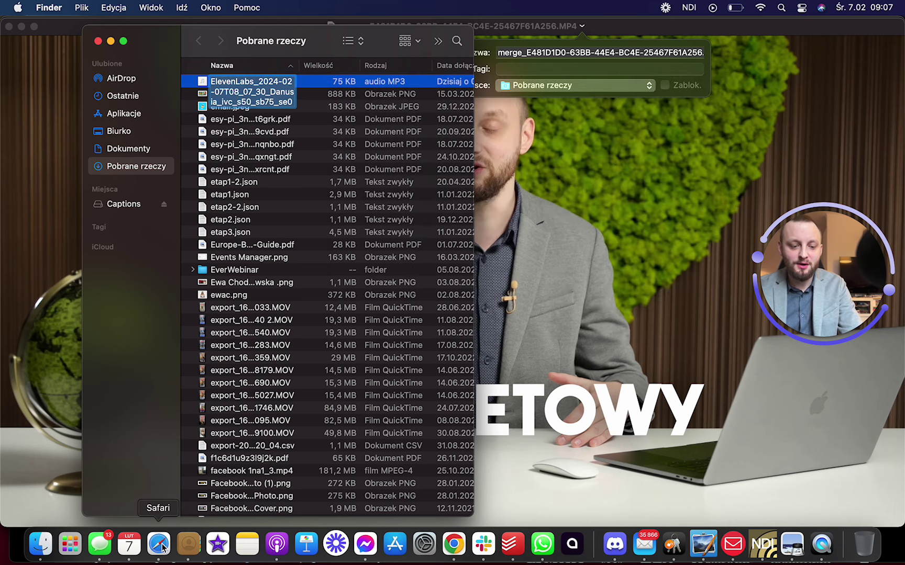
click(159, 545)
click(367, 38)
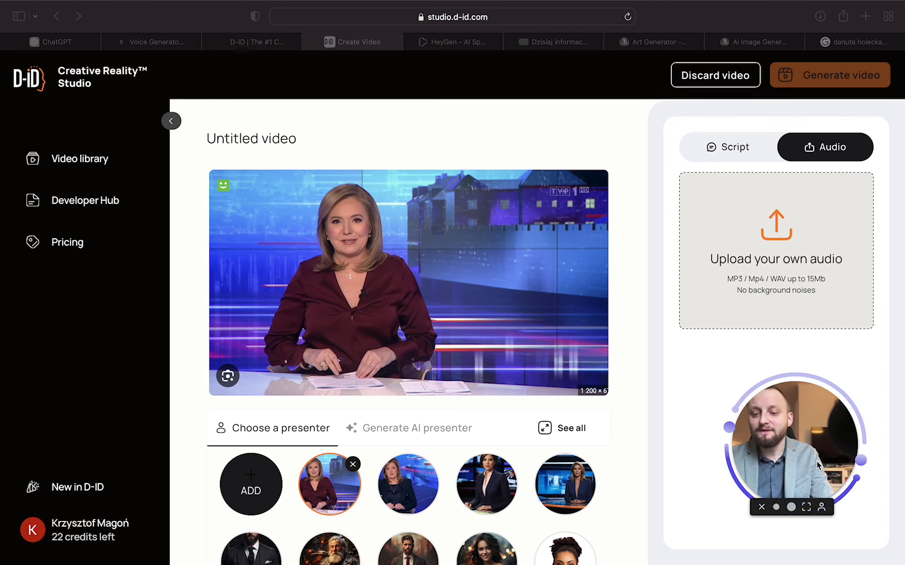
Try to upload the downloaded ElevenLabs MP3 as the presenter's audio, finding it by its copied file name
click(800, 220)
click(784, 249)
click(777, 117)
key(super+v)
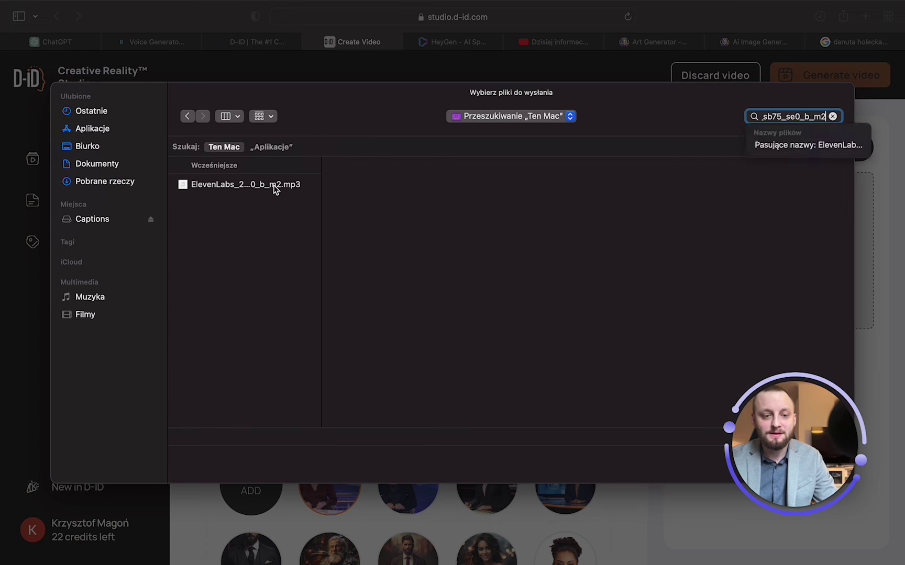
click(277, 186)
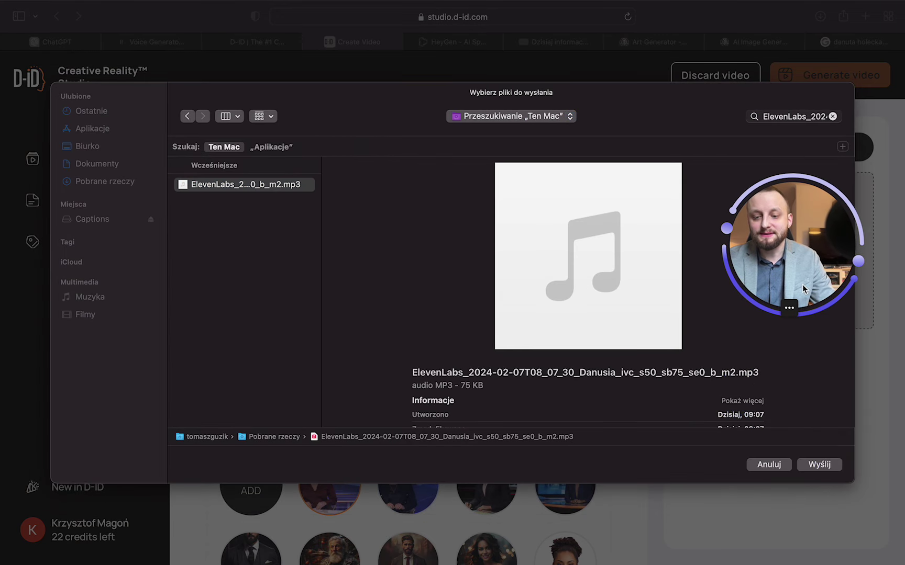
click(818, 464)
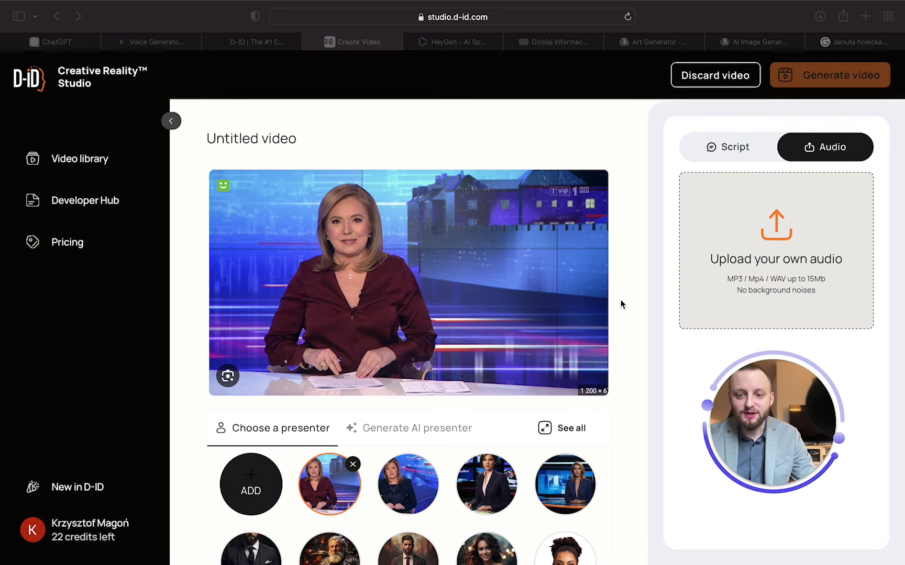
scroll(621, 304, down, 1)
scroll(568, 275, up, 1)
click(651, 189)
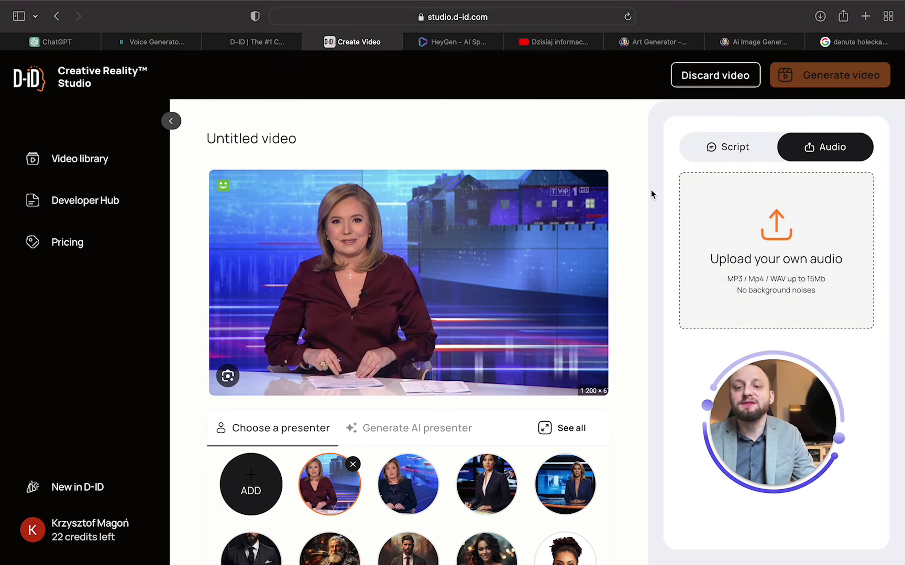
Upload ElevenLabs_2024-02-07T08_07_30_Danusia_ivc_s50_sb75_se0_b_m2.mp3 as the presenter's own audio
click(748, 254)
click(787, 117)
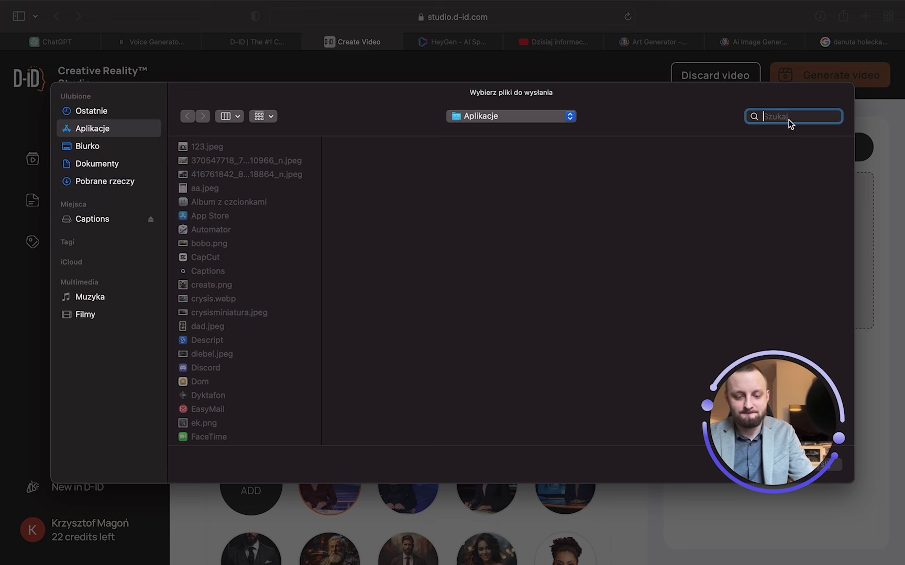
text(ElevenLabs_2024-02-07T08_07_30_Danusia_ivc_s50_sb75_se0_b_m2)
click(250, 184)
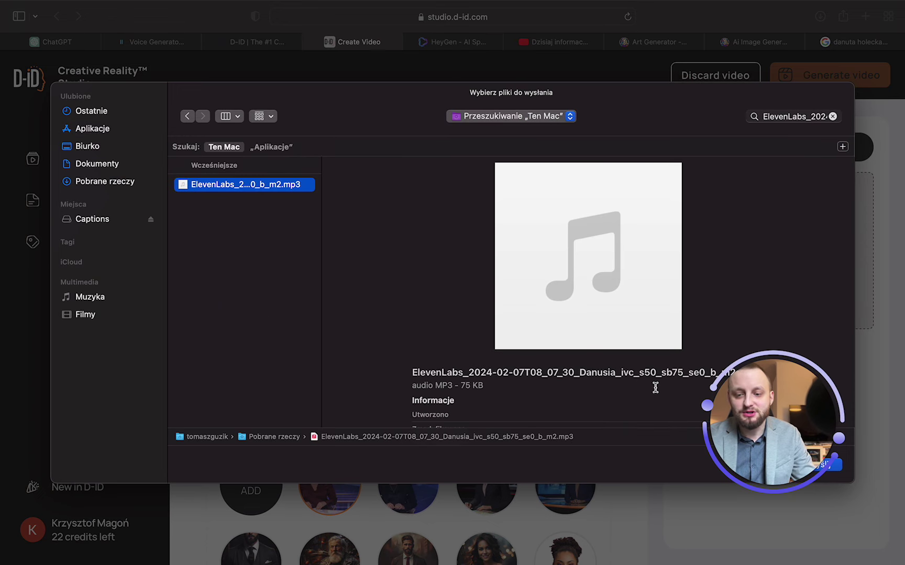
click(820, 464)
drag(799, 374, 788, 395)
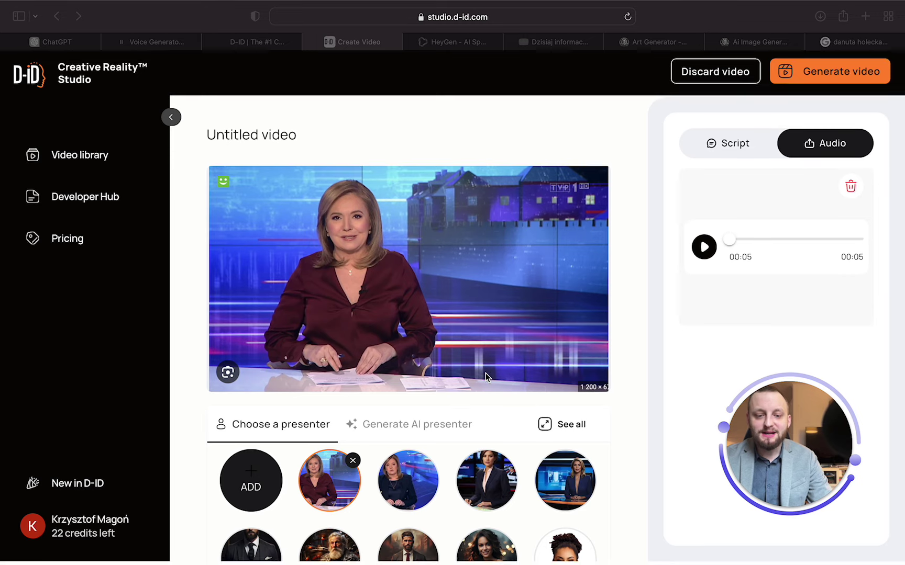
Generate the untitled presenter video with the uploaded audio and confirm spending 1 credit
click(822, 83)
click(822, 82)
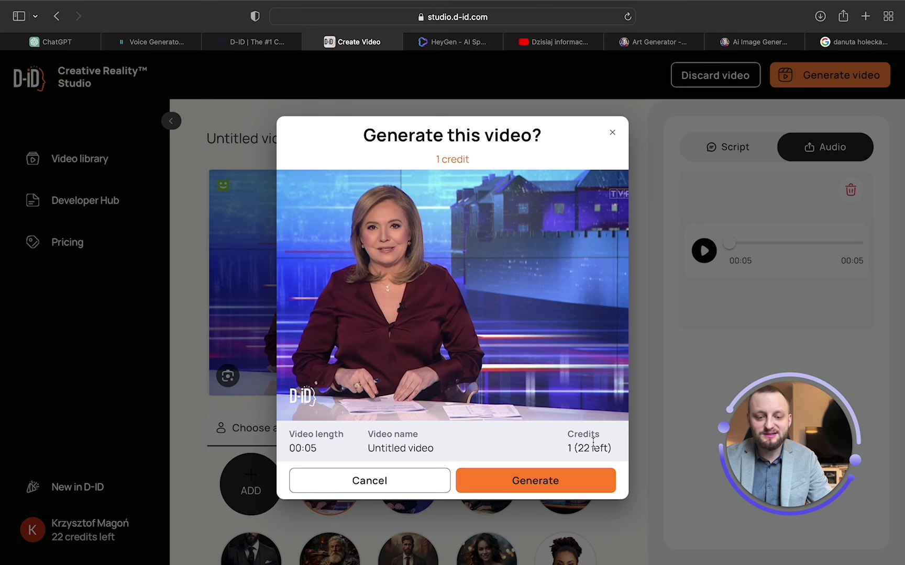
click(504, 483)
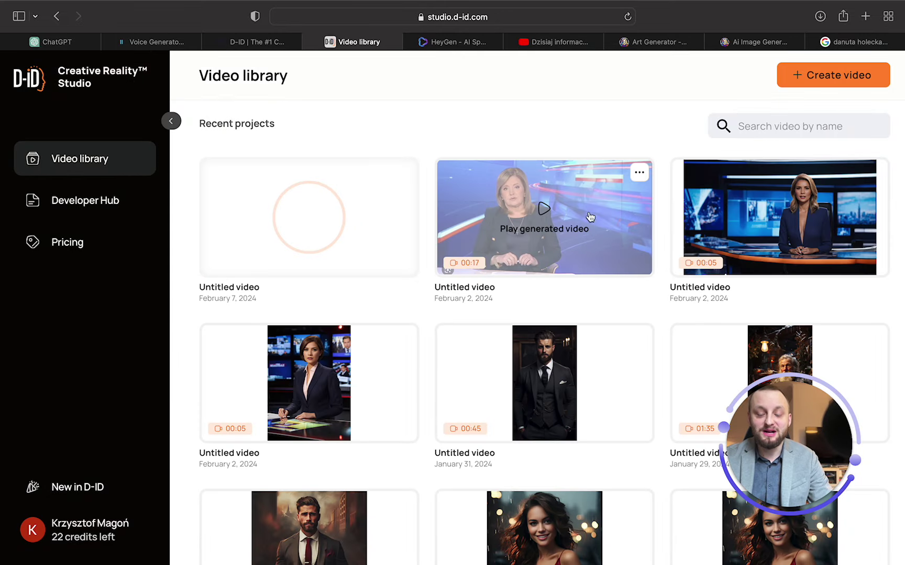
drag(800, 455, 820, 455)
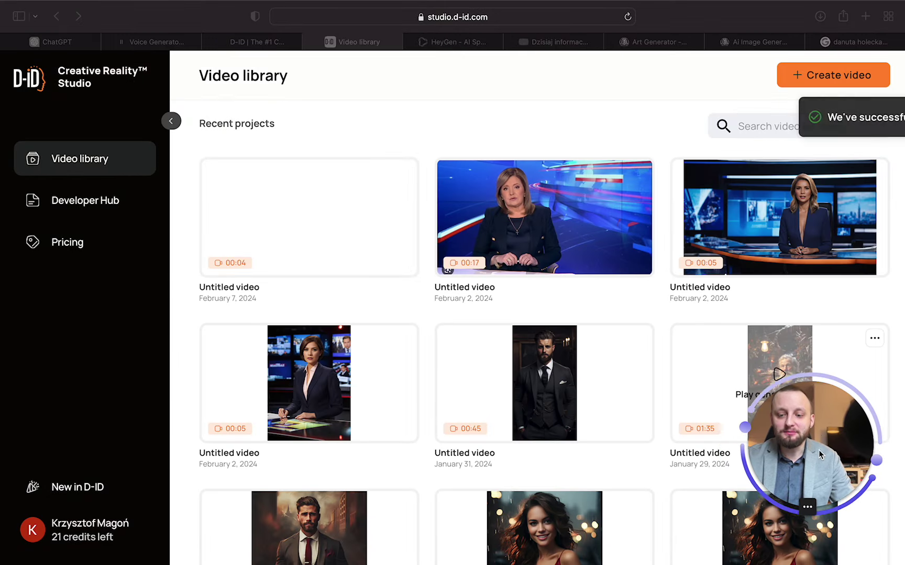
Play the earlier 17-second presenter video from February 2, 2024 in the video library, then close its preview
click(563, 231)
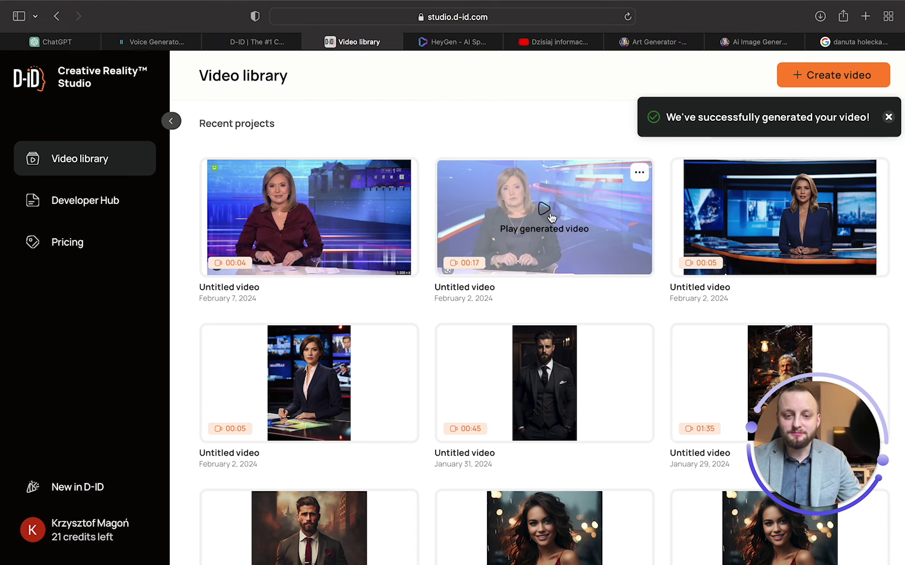
click(550, 217)
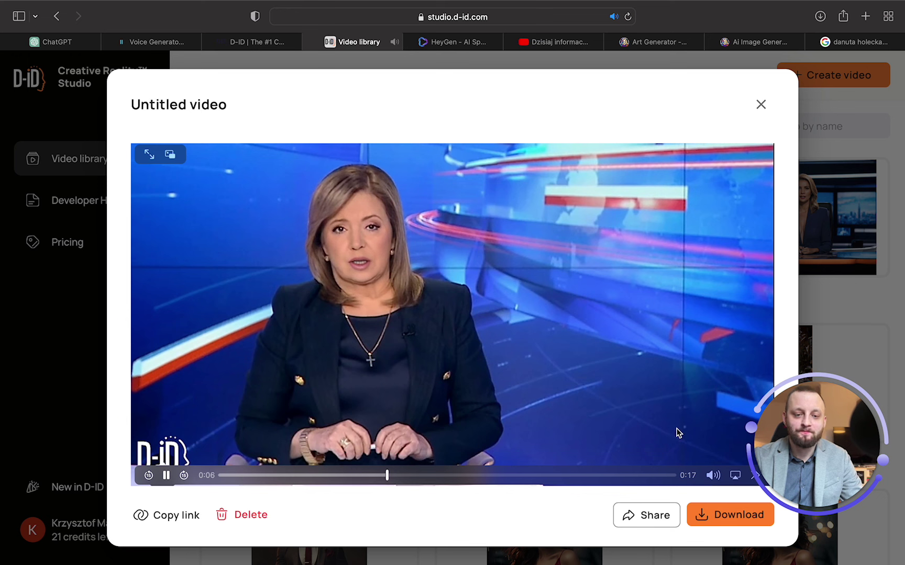
drag(813, 460, 835, 462)
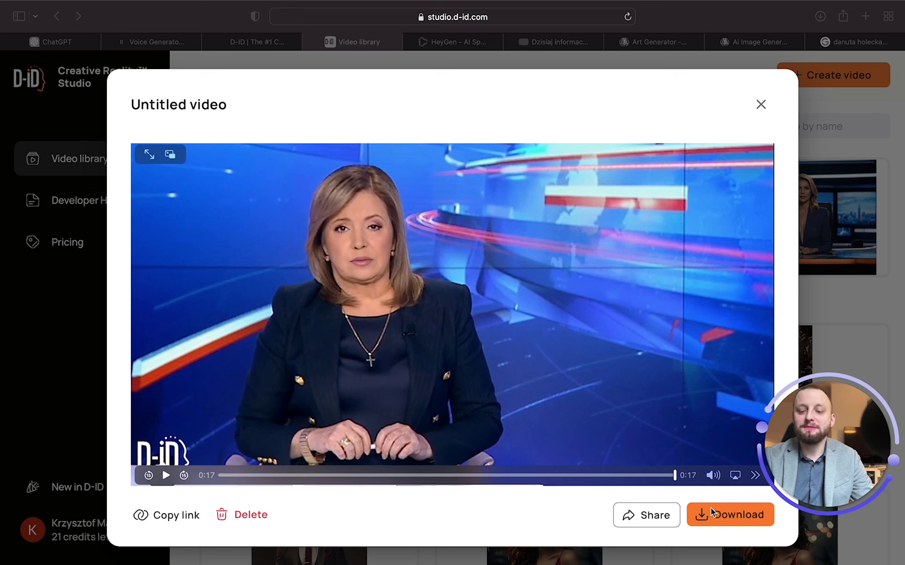
click(759, 103)
click(761, 105)
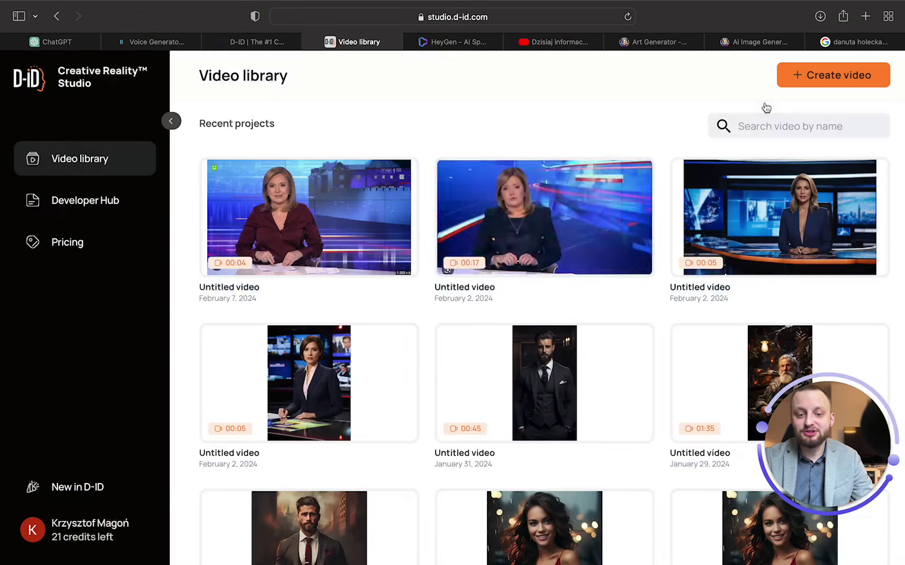
Play the newly generated 4-second presenter video from February 7, 2024 and return to the video library
click(326, 208)
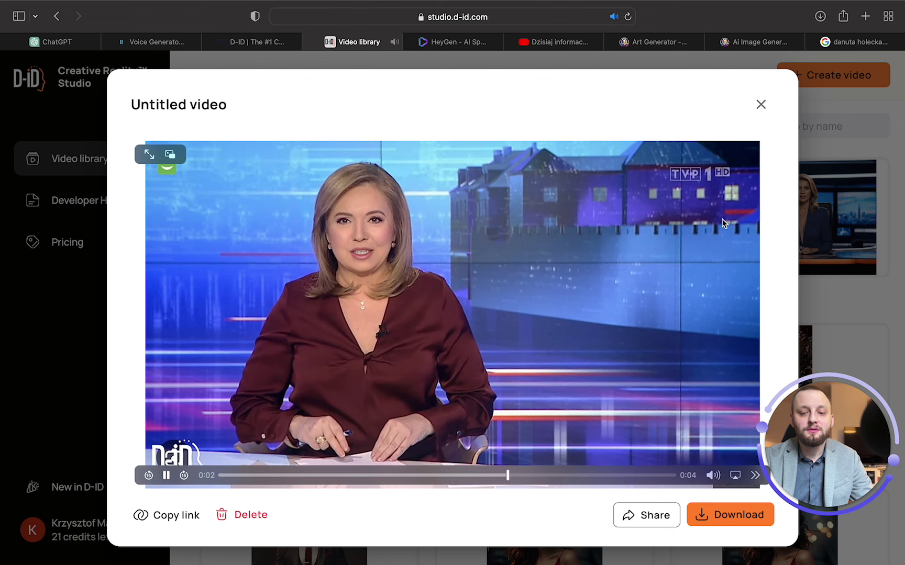
click(761, 105)
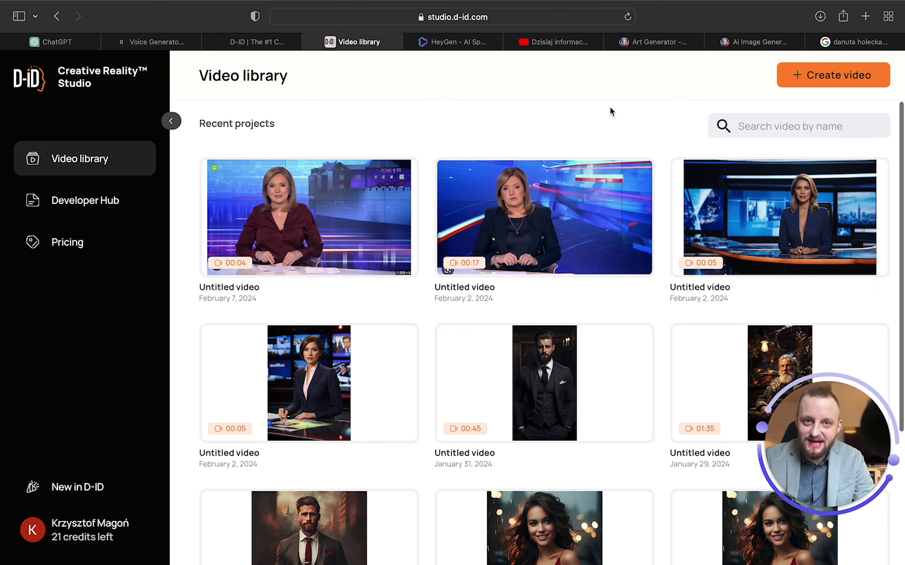
scroll(610, 111, down, 1)
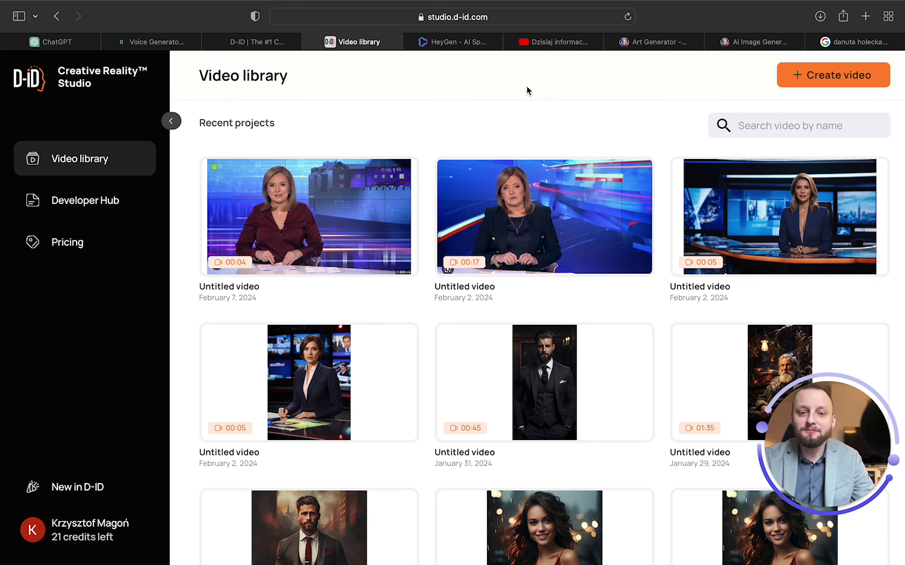
Switch to HeyGen and start creating an instant avatar, choosing the video instructions and continuing to the footage upload stage
click(437, 44)
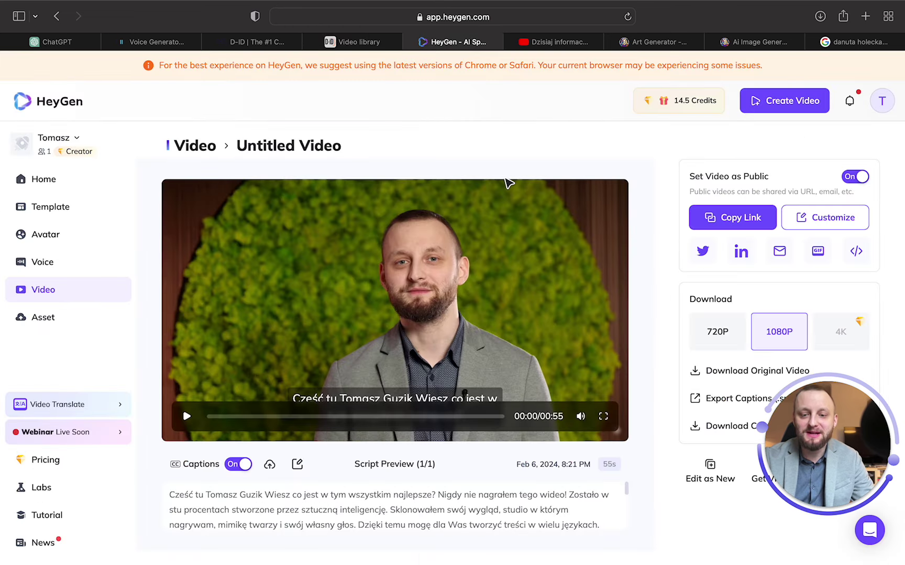
click(67, 187)
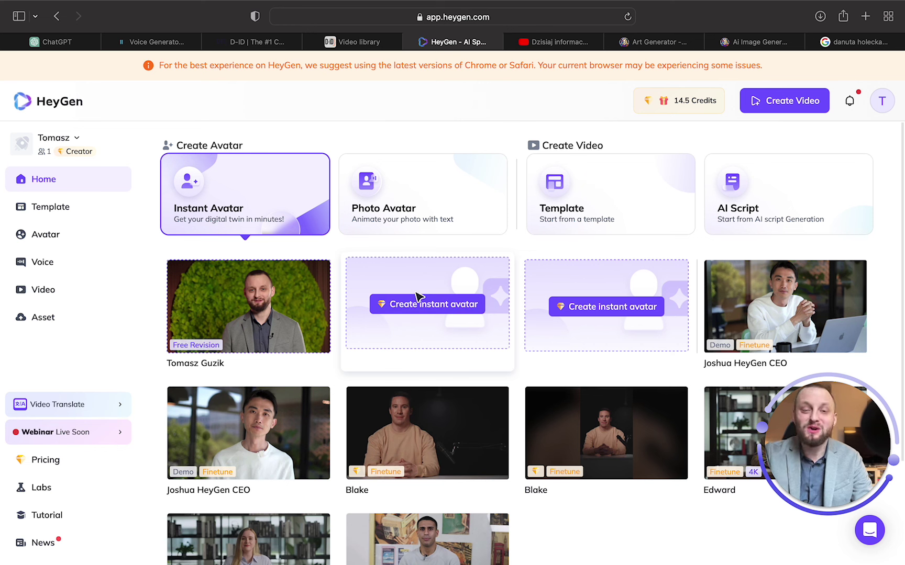
click(446, 303)
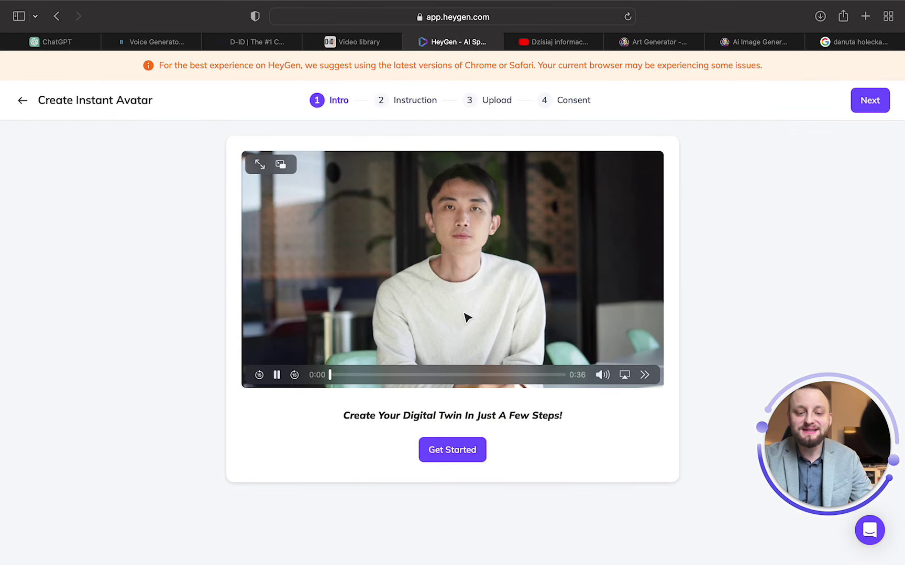
click(460, 453)
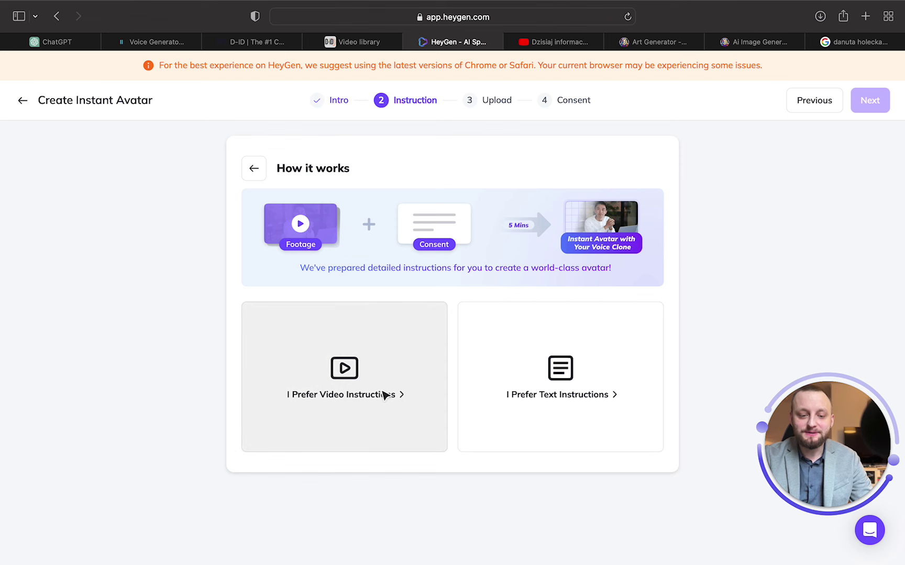
click(355, 390)
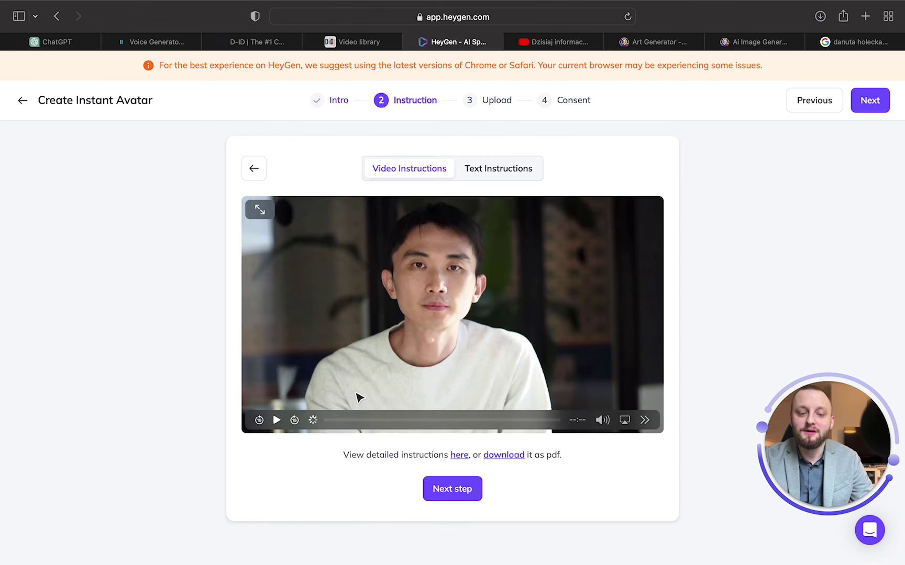
click(431, 487)
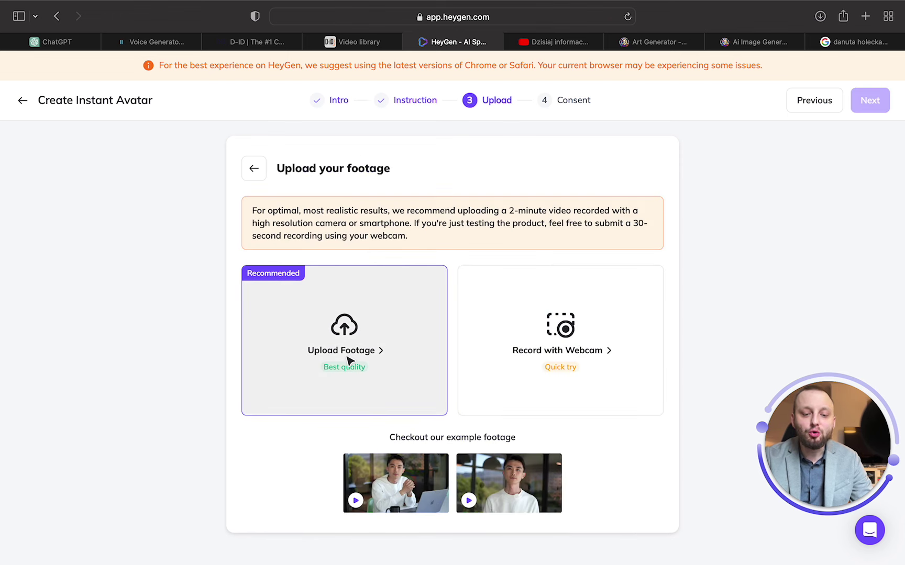